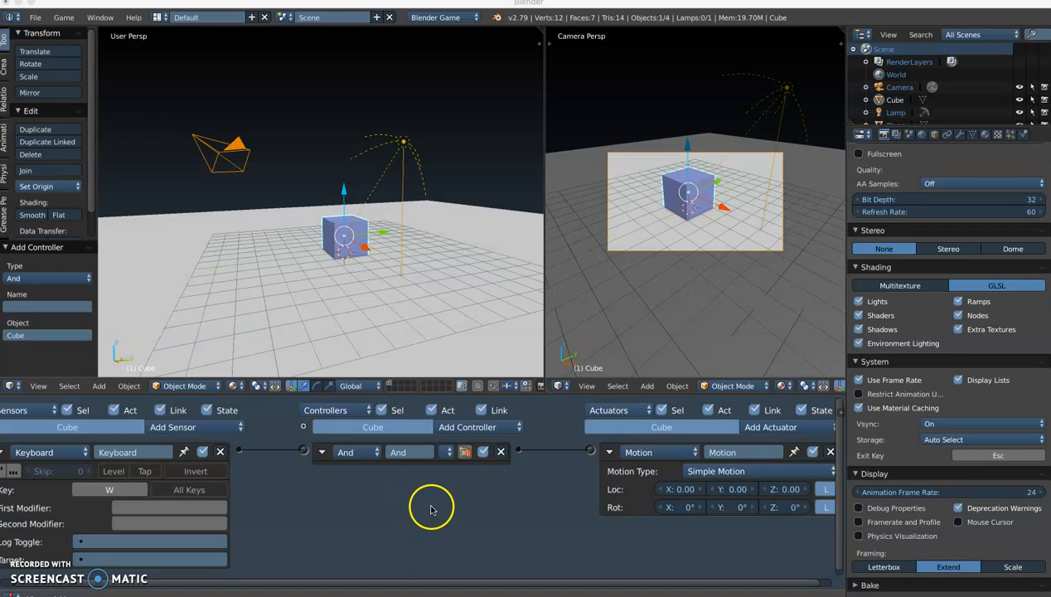
middle_drag(359, 282, 346, 302)
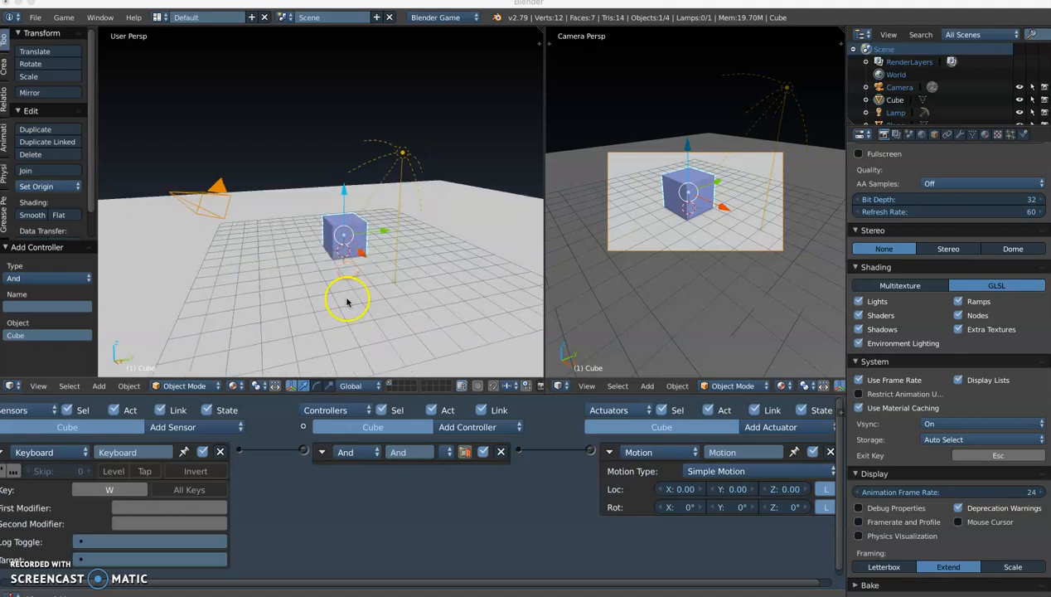
middle_drag(365, 257, 317, 297)
click(318, 259)
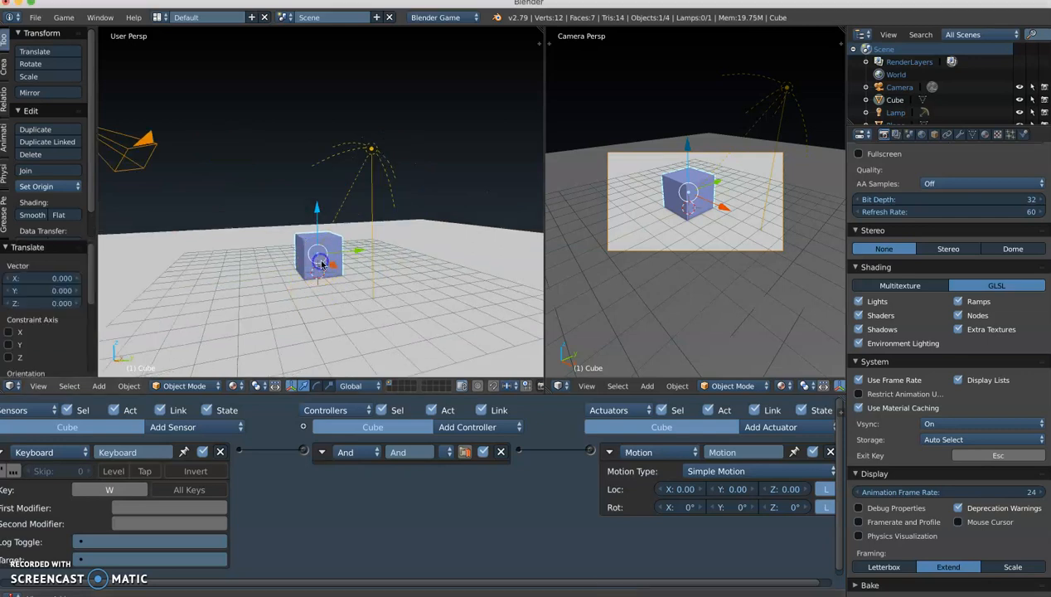
middle_drag(338, 260, 340, 266)
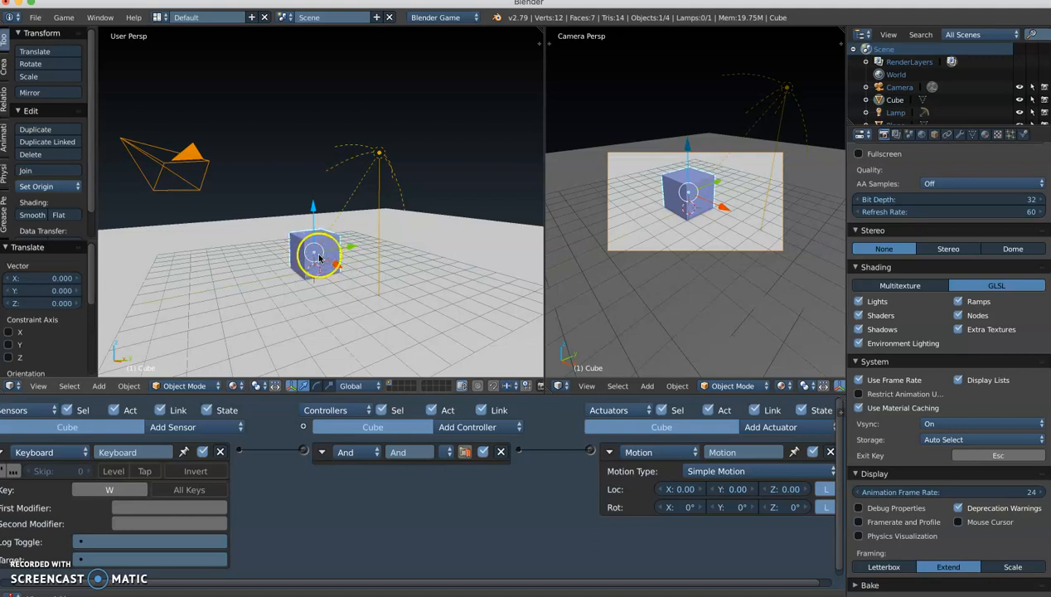
- In Edit Mode, extrude the cube's top face up about 4.75 units along Z, and return to Object Mode
key(Tab)
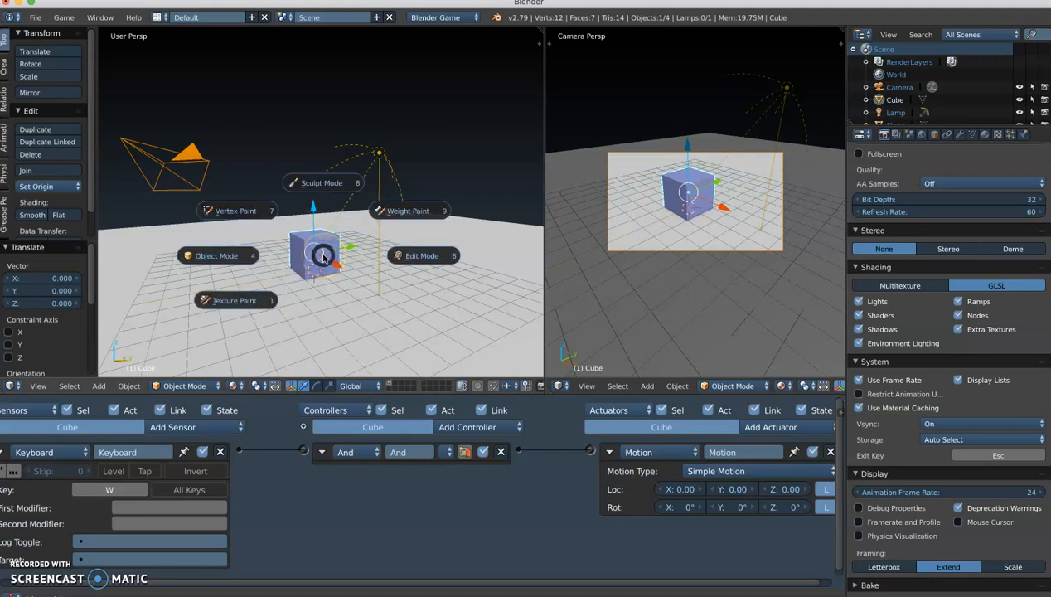
click(402, 254)
middle_drag(325, 246, 333, 253)
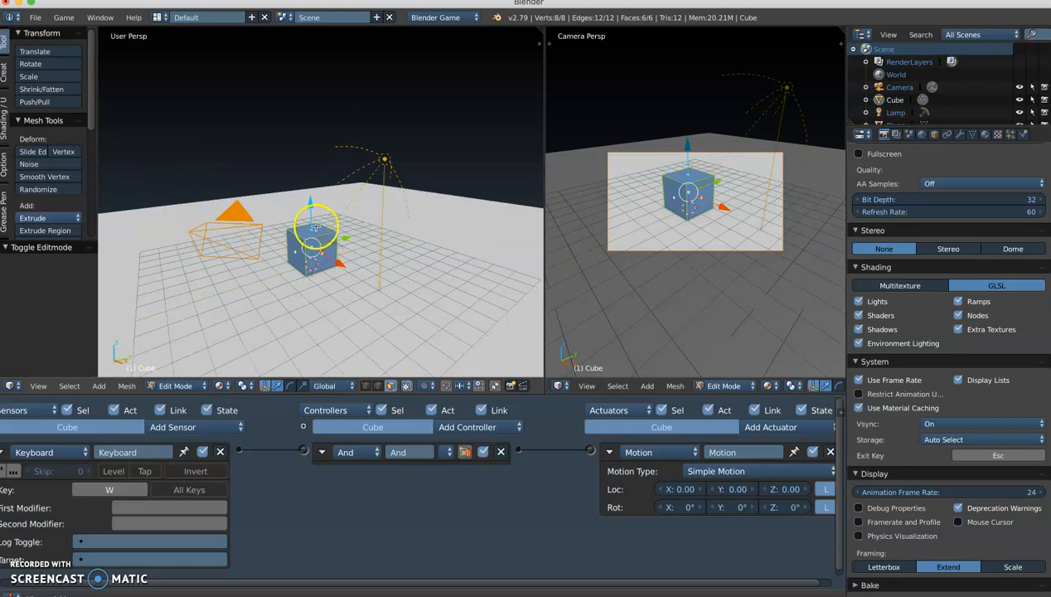
right_click(316, 230)
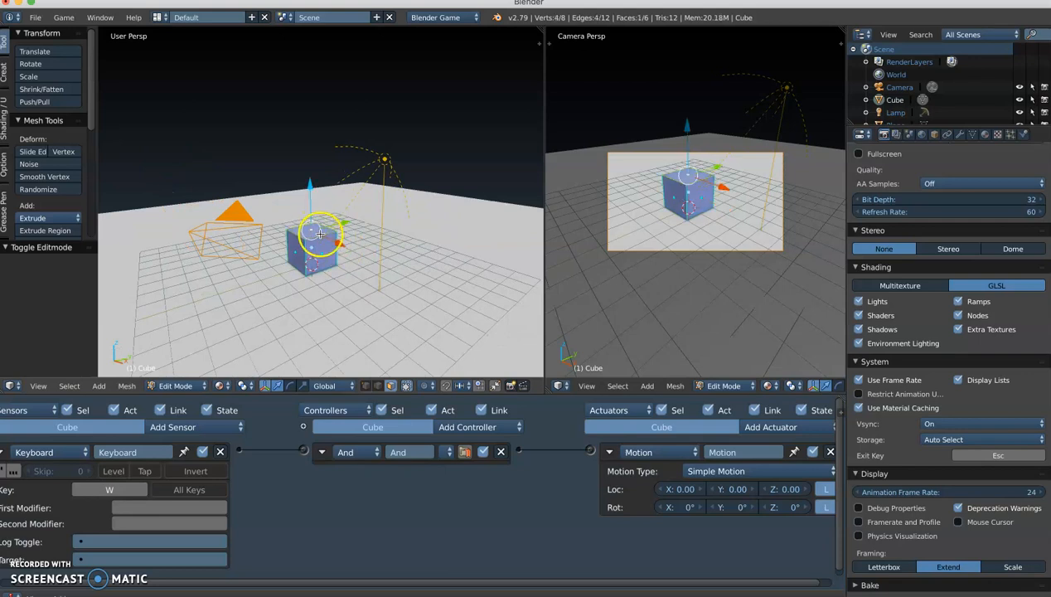
scroll(319, 233, up, 5)
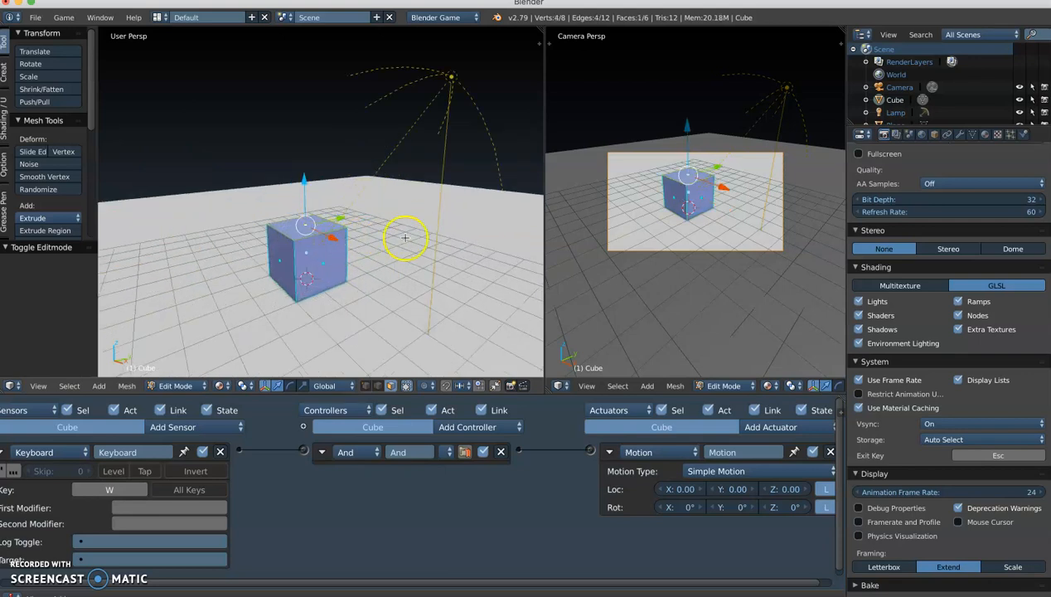
key(e)
key(z)
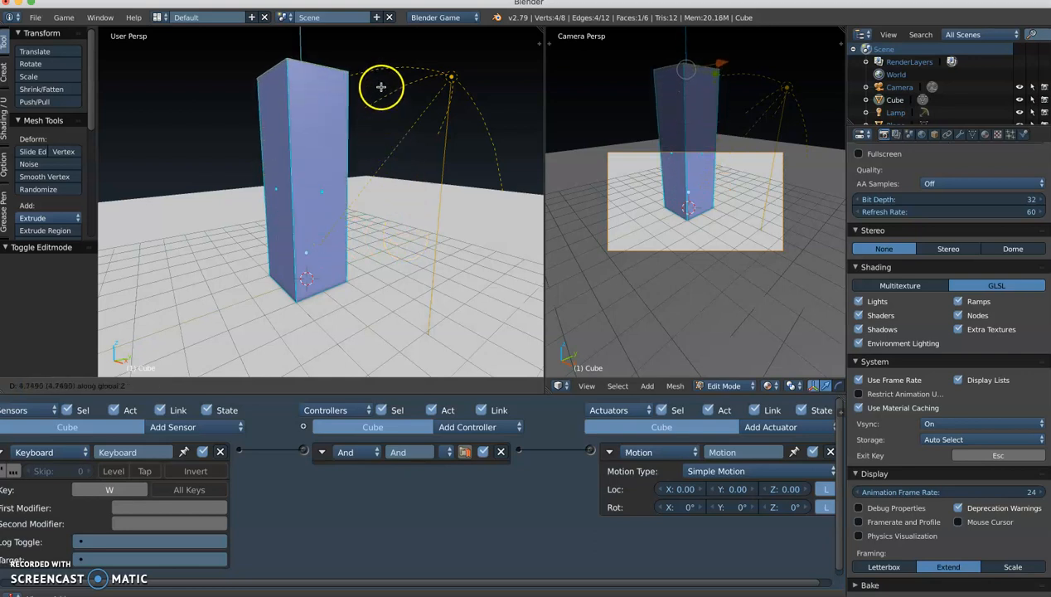
click(380, 86)
scroll(381, 203, down, 3)
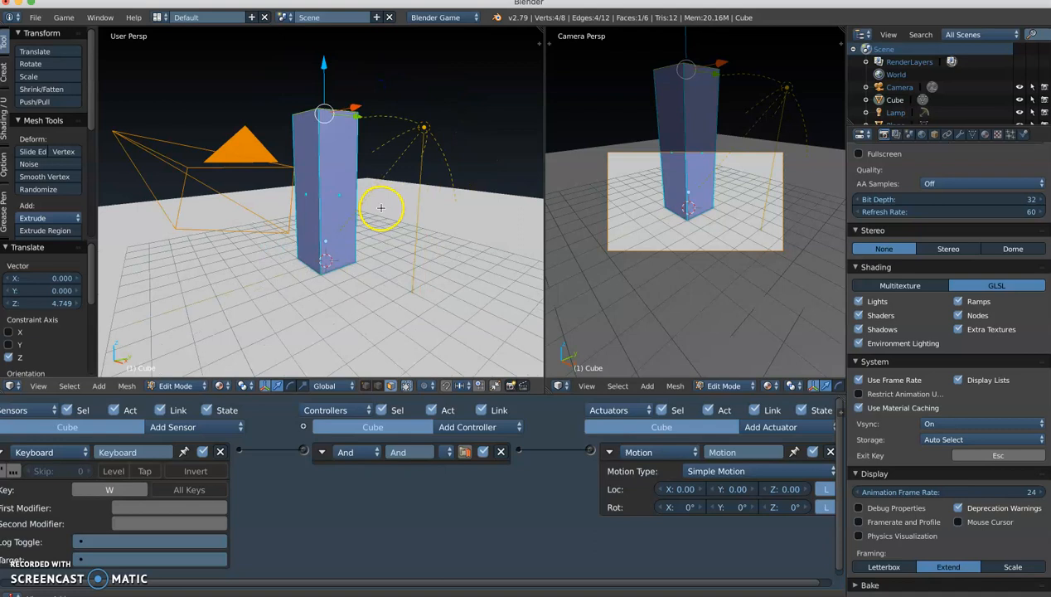
key(Tab)
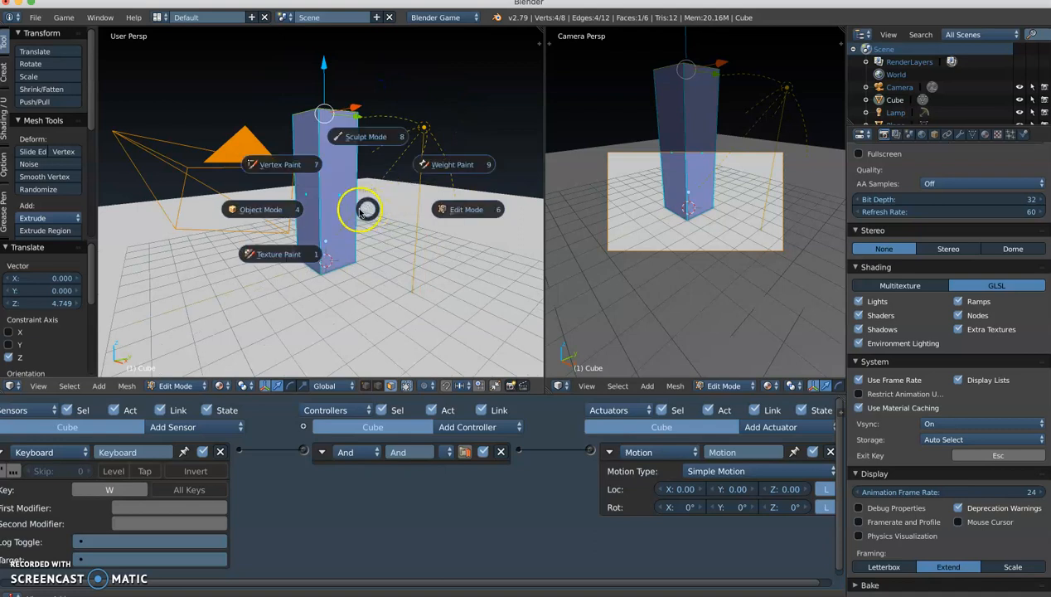
click(270, 210)
- Move the tall box up about 1.32 units along Z so it floats above the ground plane
middle_drag(355, 258, 332, 213)
drag(332, 213, 331, 169)
middle_drag(364, 272, 365, 265)
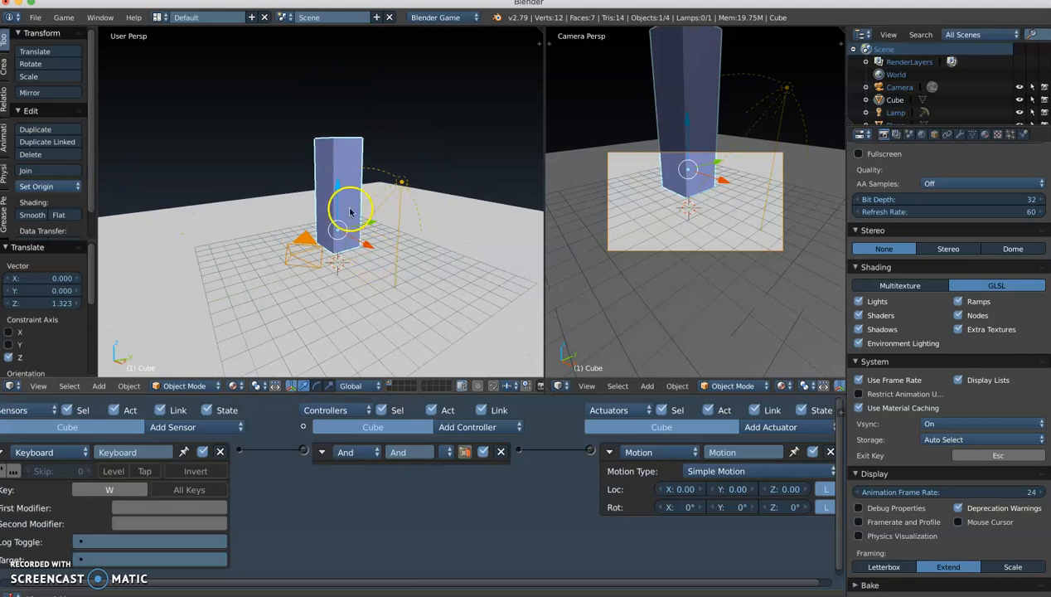
middle_drag(350, 217, 346, 213)
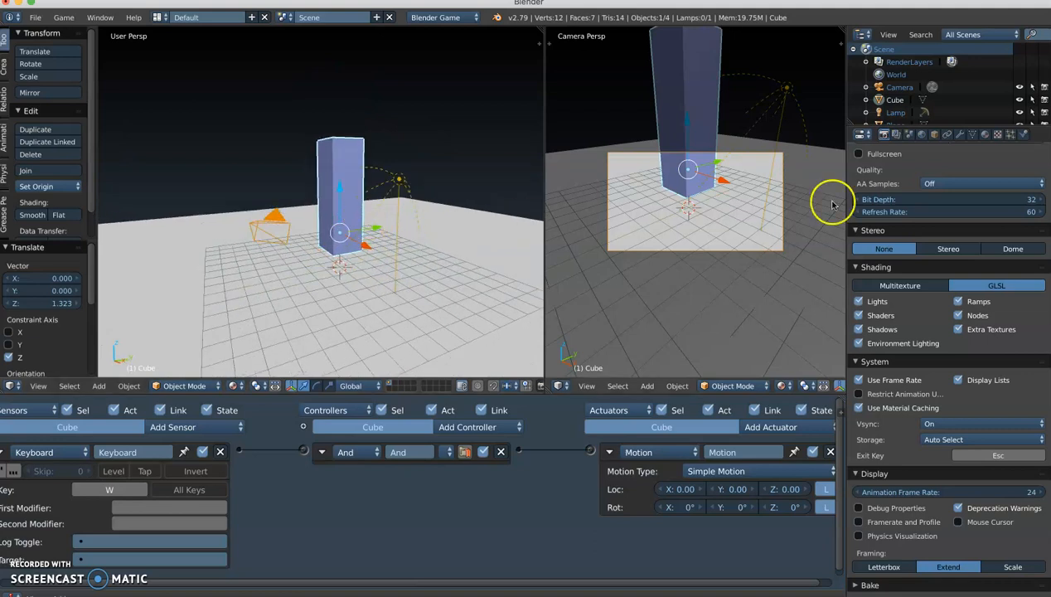
- Set the box's physics type to Character and enable its Box collision bounds
click(1024, 134)
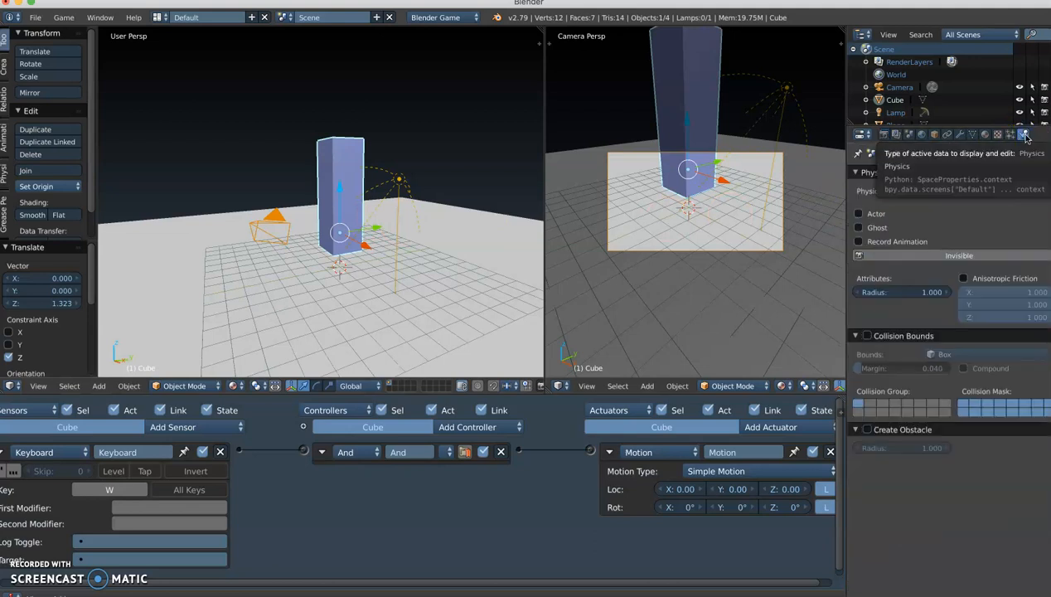
click(955, 192)
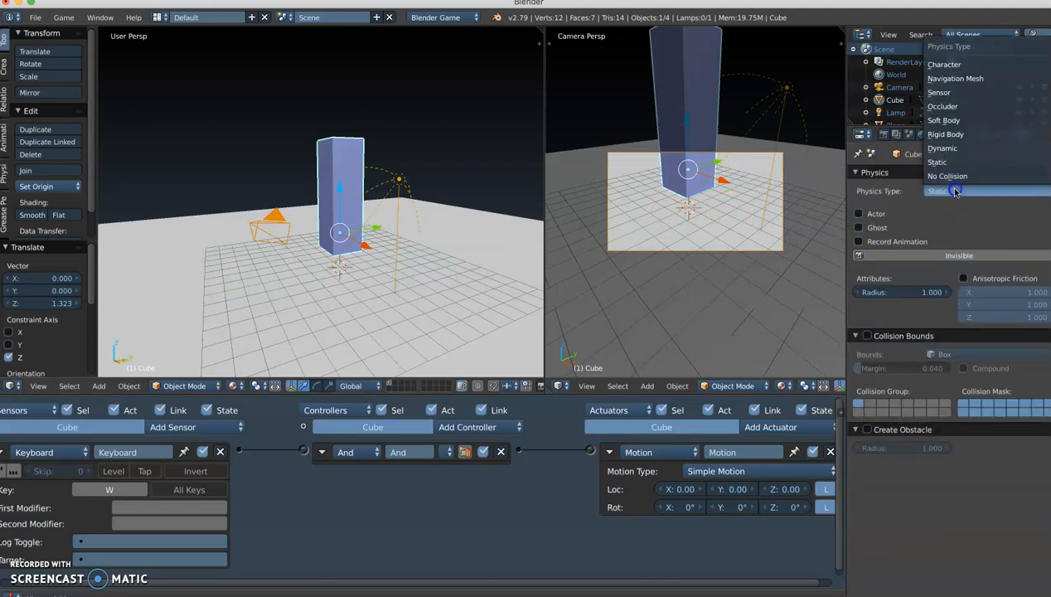
click(945, 65)
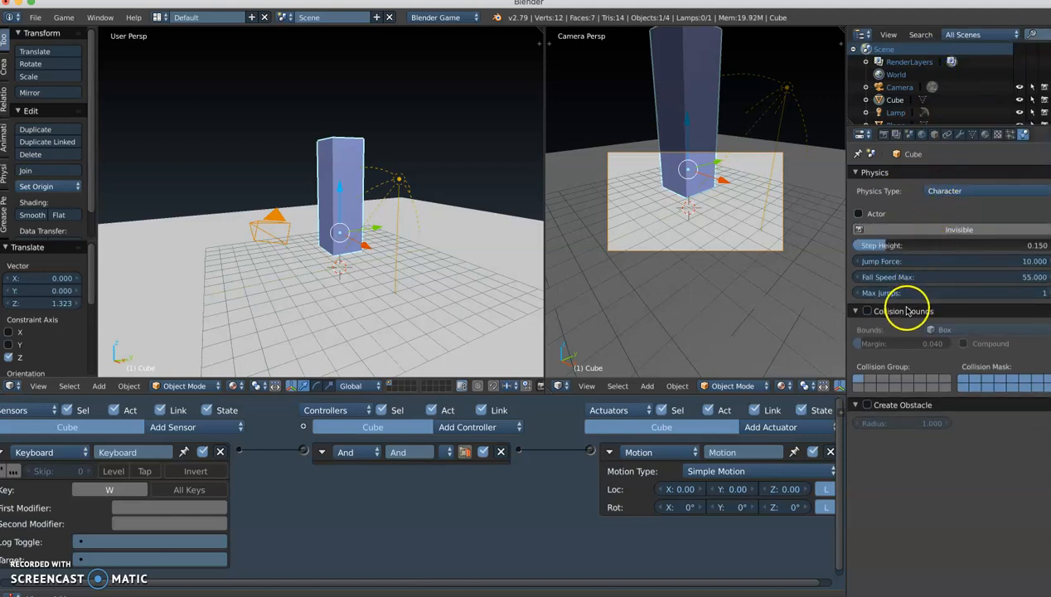
click(867, 312)
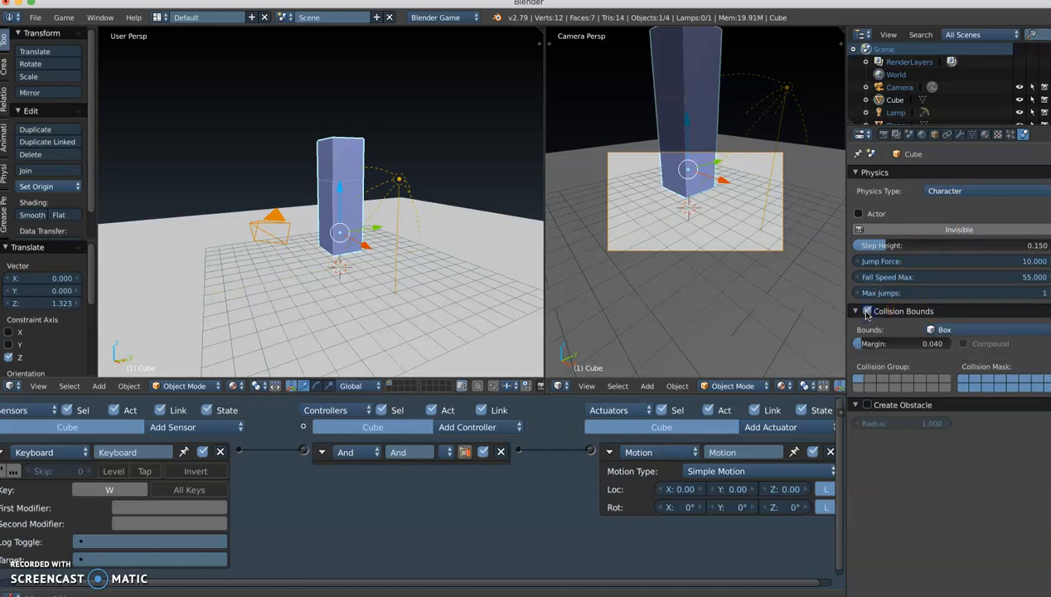
- Run the game from a low viewing angle to test how the box lands on the plane, and stop it
middle_drag(322, 283, 353, 246)
middle_drag(340, 286, 378, 279)
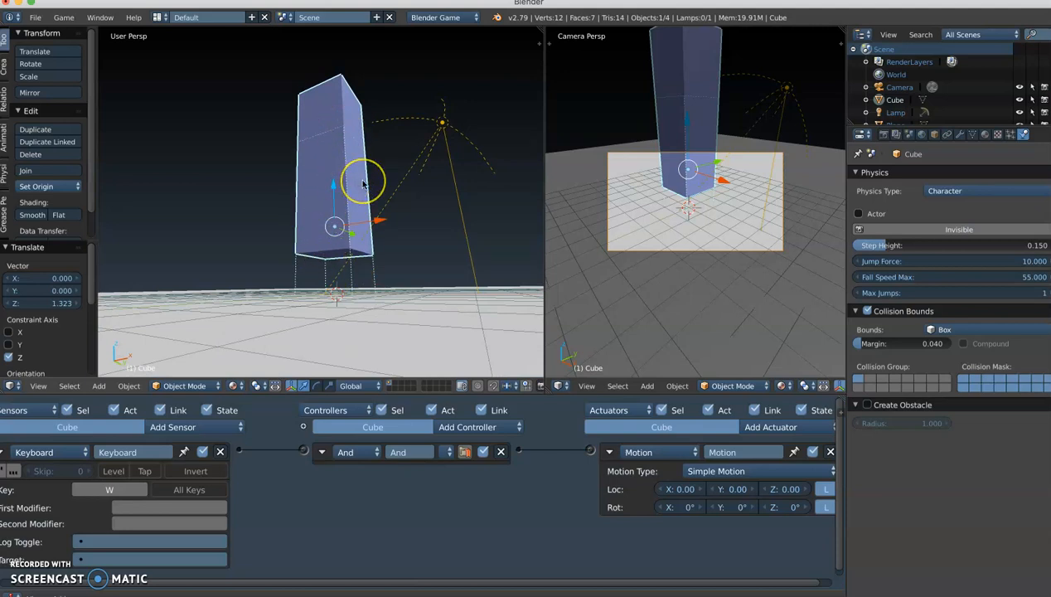
key(p)
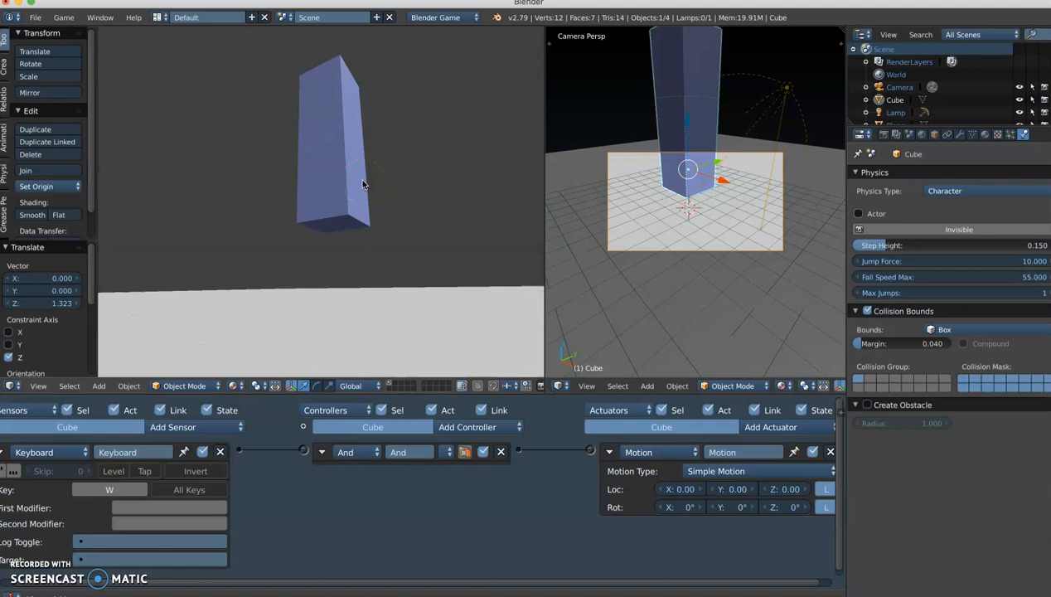
key(Escape)
- Set the box's origin to its geometry using the Origin to Geometry option
middle_drag(361, 235, 359, 263)
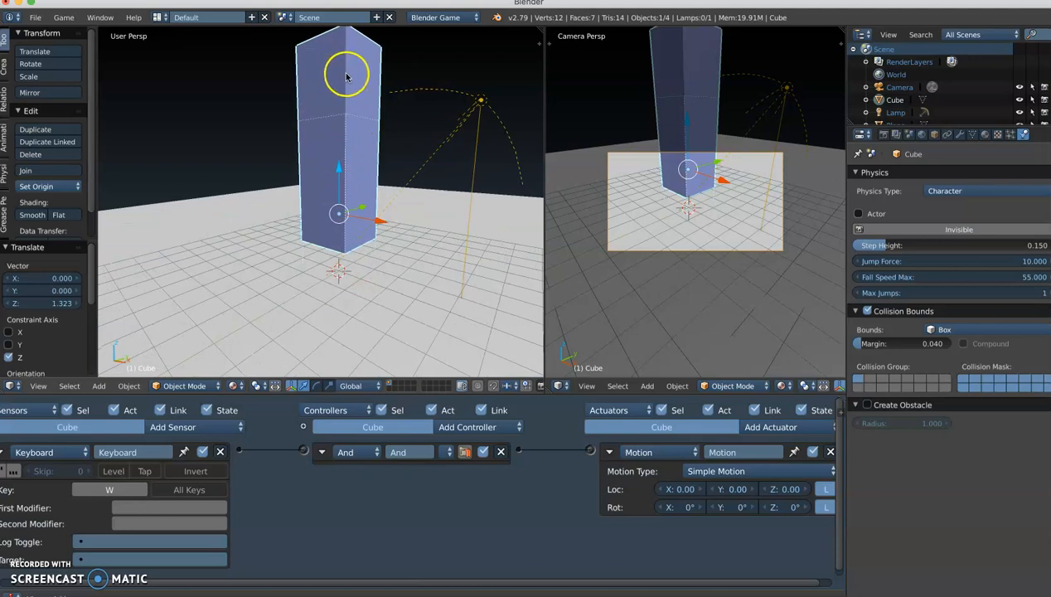
middle_drag(360, 135, 344, 223)
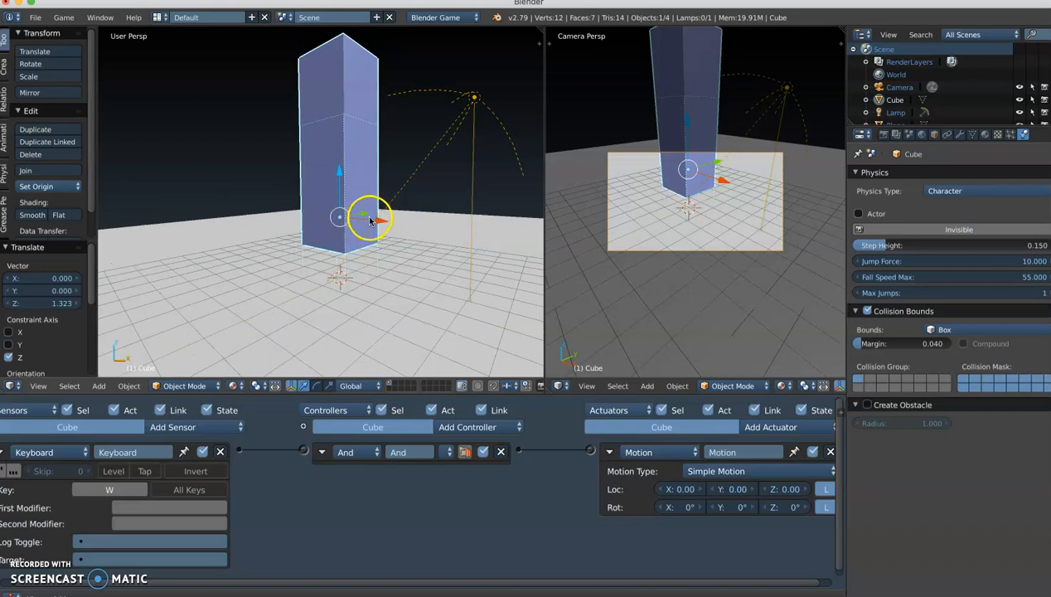
middle_drag(365, 225, 379, 234)
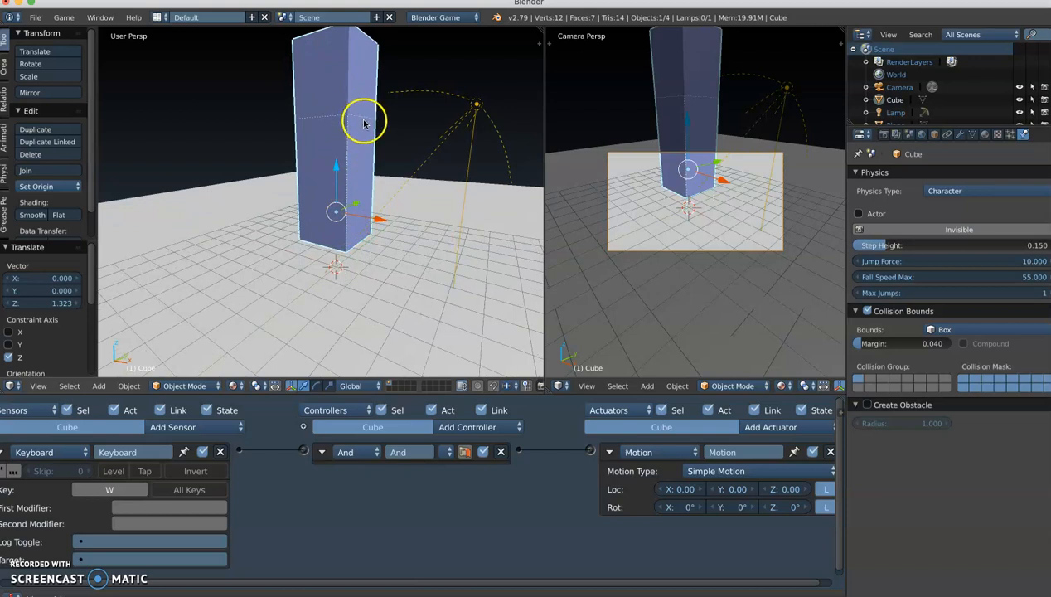
middle_drag(352, 137, 336, 141)
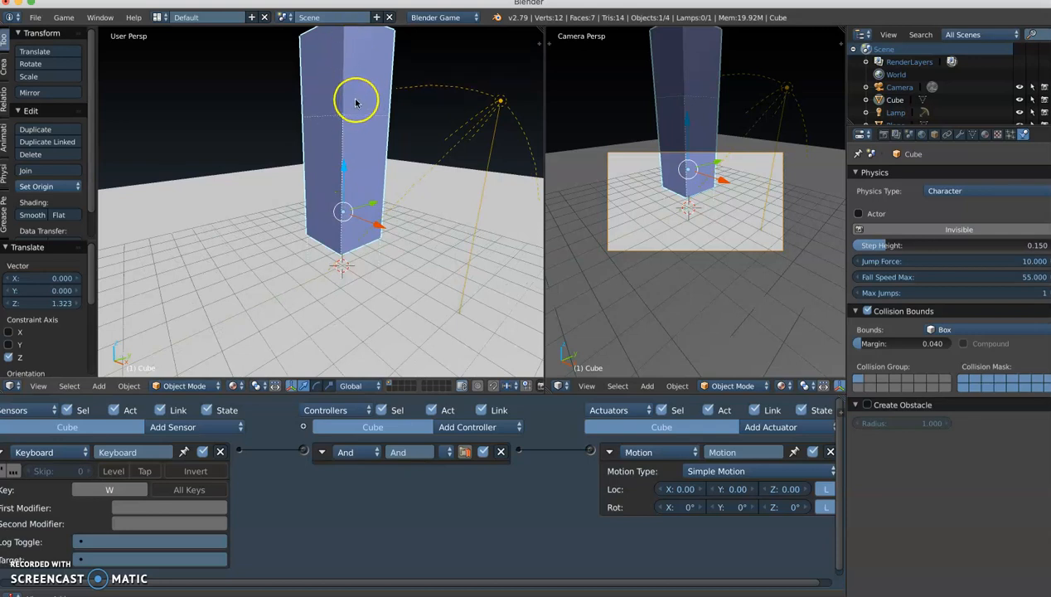
drag(96, 163, 128, 162)
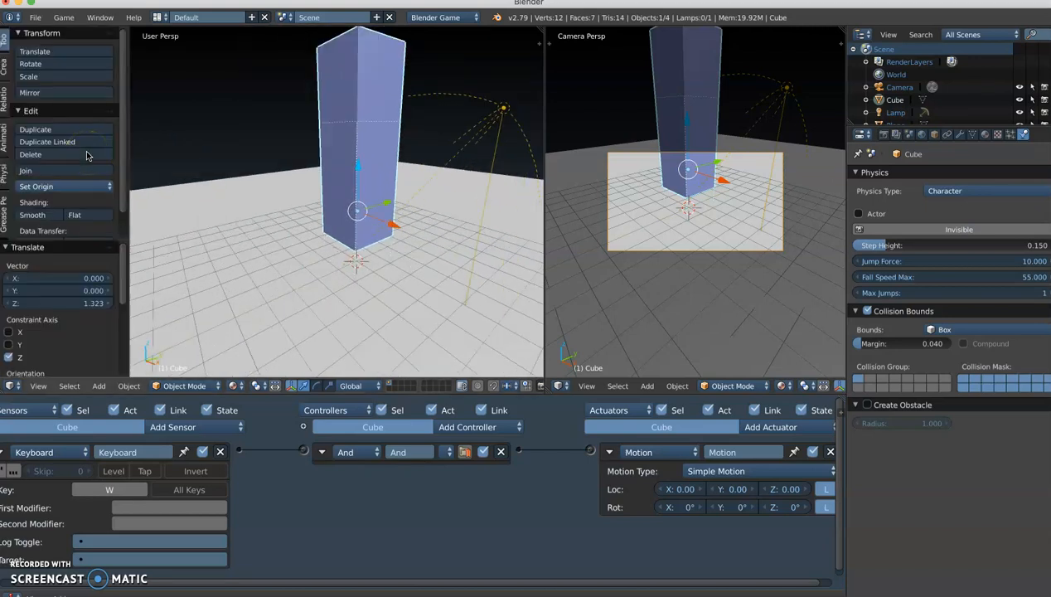
click(55, 189)
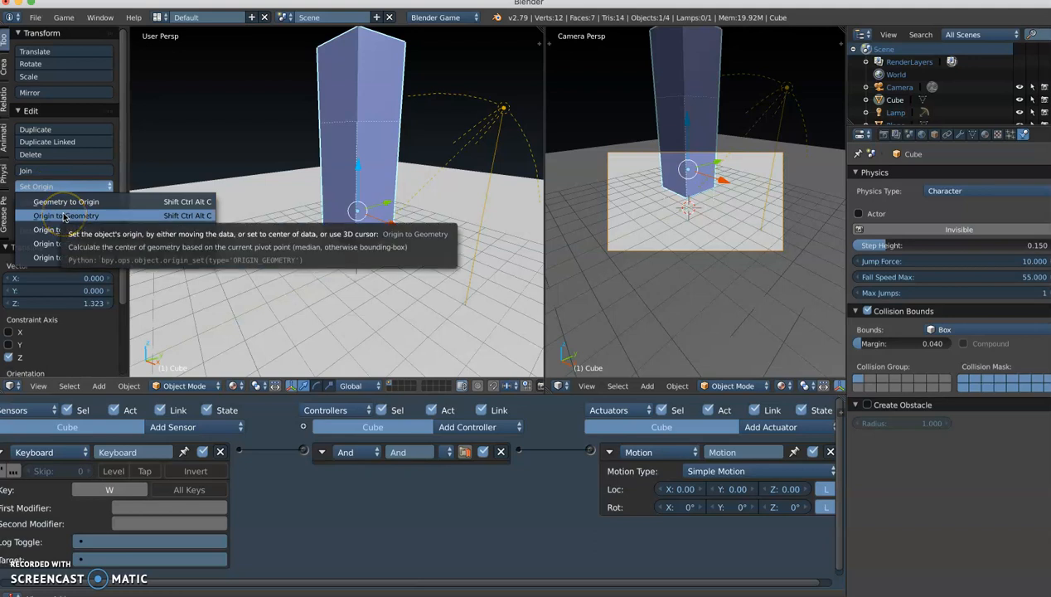
click(65, 215)
middle_drag(279, 200, 283, 200)
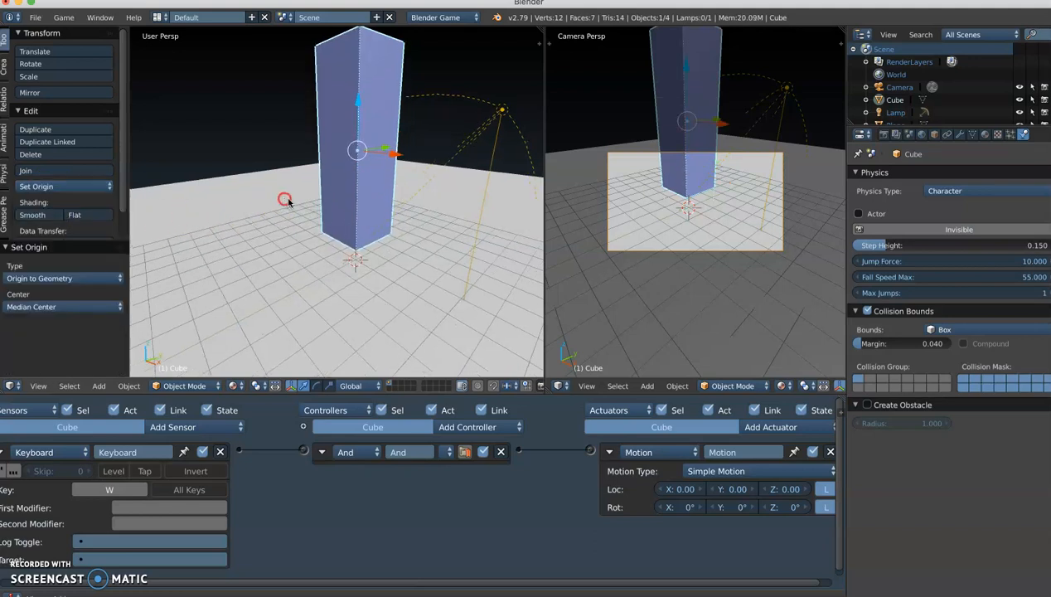
- Run the game again to test the box's landing with its centred origin, and stop it
mouse_move(348, 167)
middle_down()
mouse_move(319, 155)
mouse_move(337, 144)
mouse_move(339, 170)
mouse_move(348, 160)
mouse_move(351, 170)
mouse_move(341, 153)
middle_up()
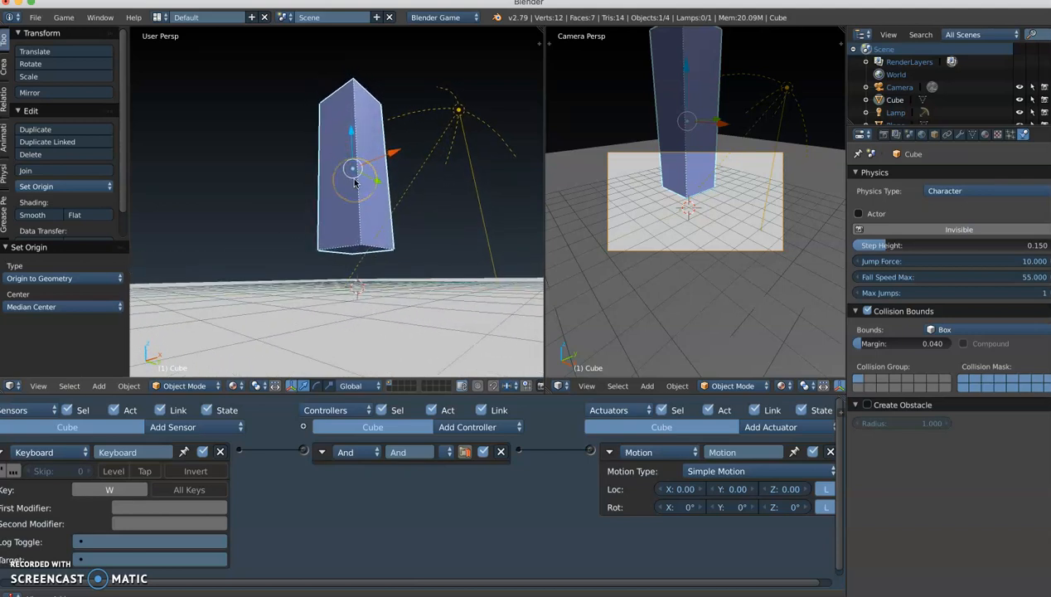
key(p)
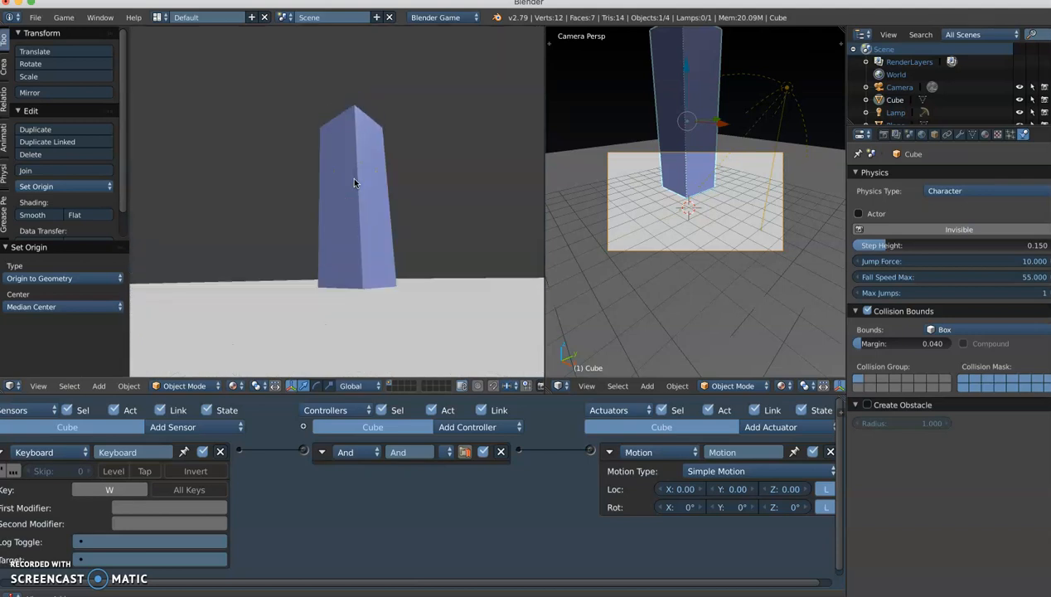
key(Escape)
middle_drag(359, 167, 349, 196)
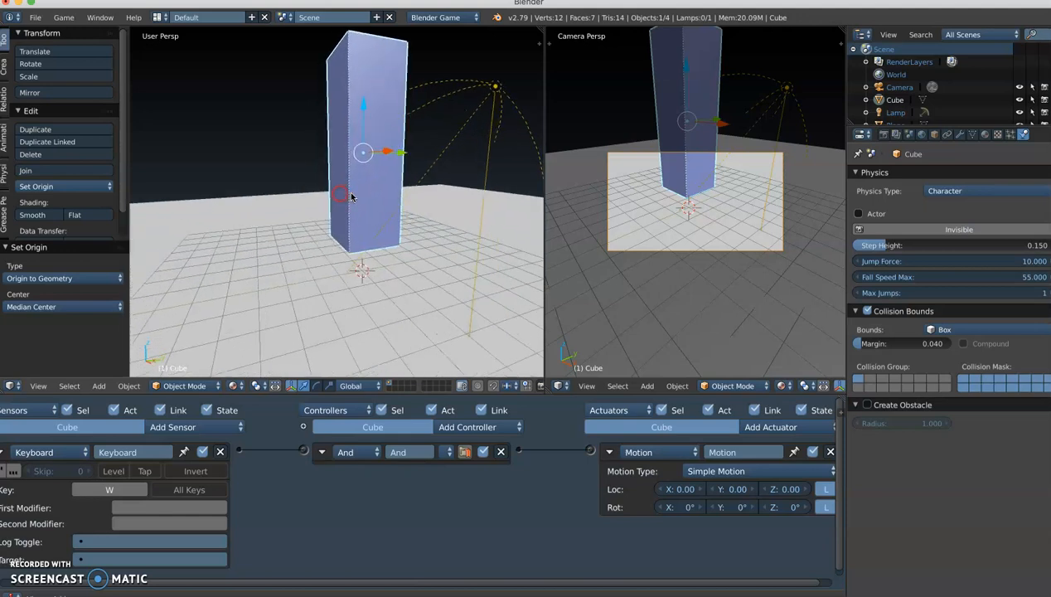
scroll(350, 196, down, 3)
scroll(352, 195, down, 2)
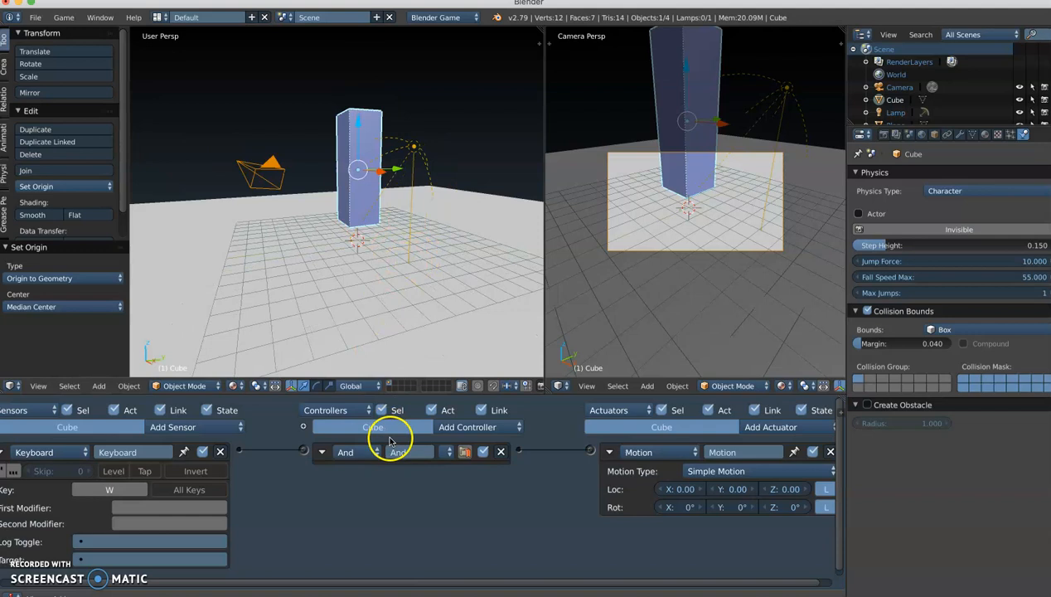
- Try Character Motion as the Motion actuator's motion type, and restore Simple Motion
middle_drag(568, 503, 556, 499)
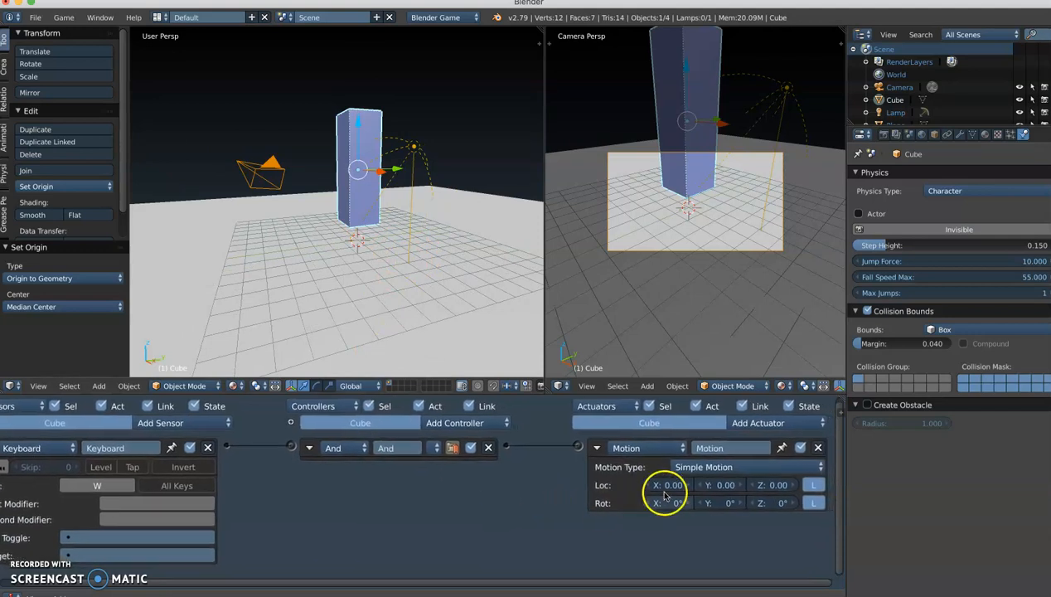
click(705, 468)
click(700, 417)
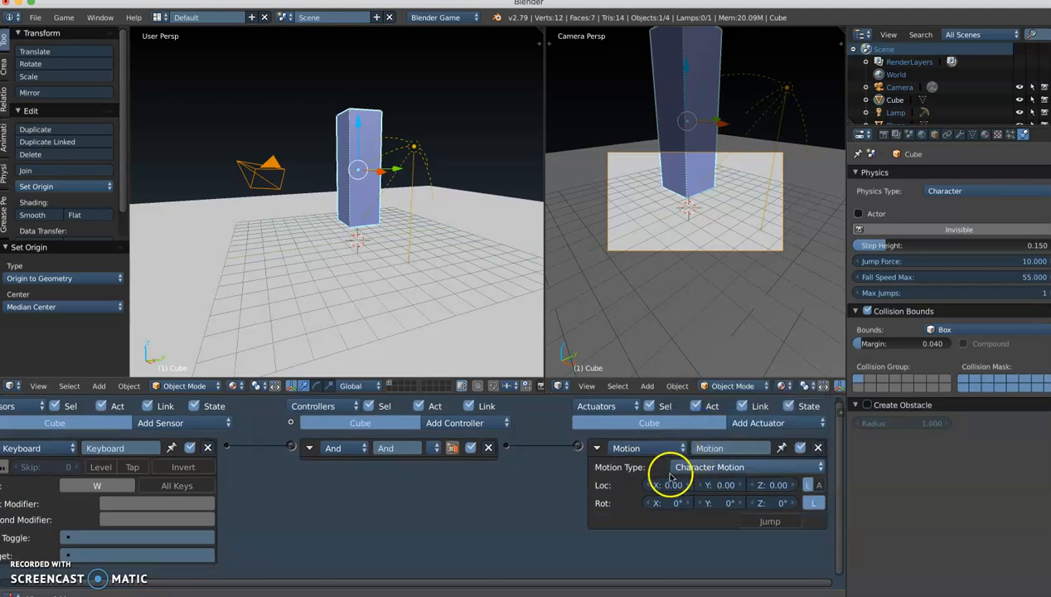
click(717, 468)
click(711, 454)
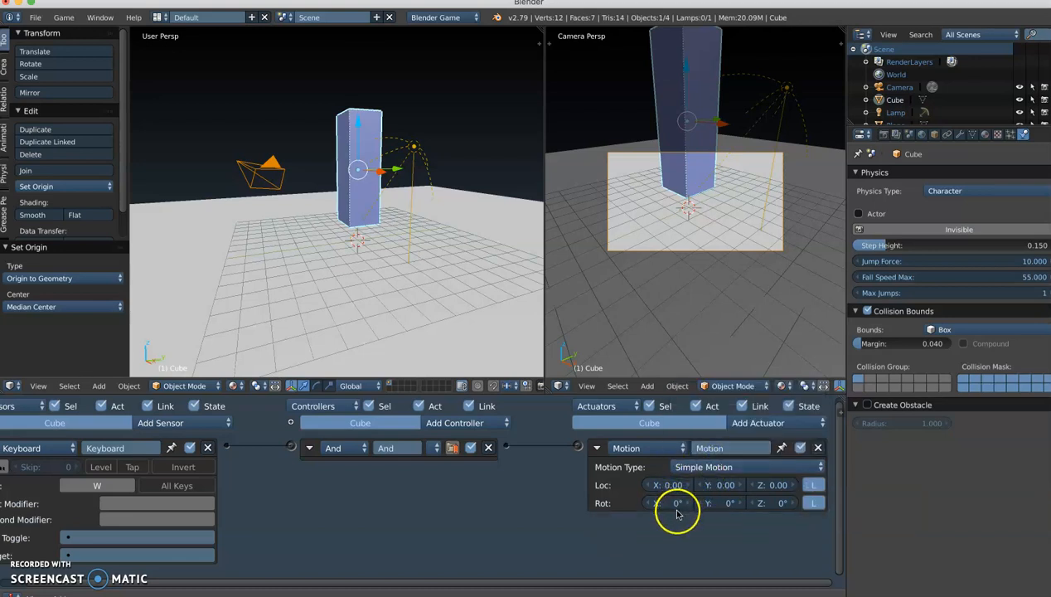
- Set the Motion actuator's Y location to 0.25, and run the game to test moving the box with the W control
click(718, 487)
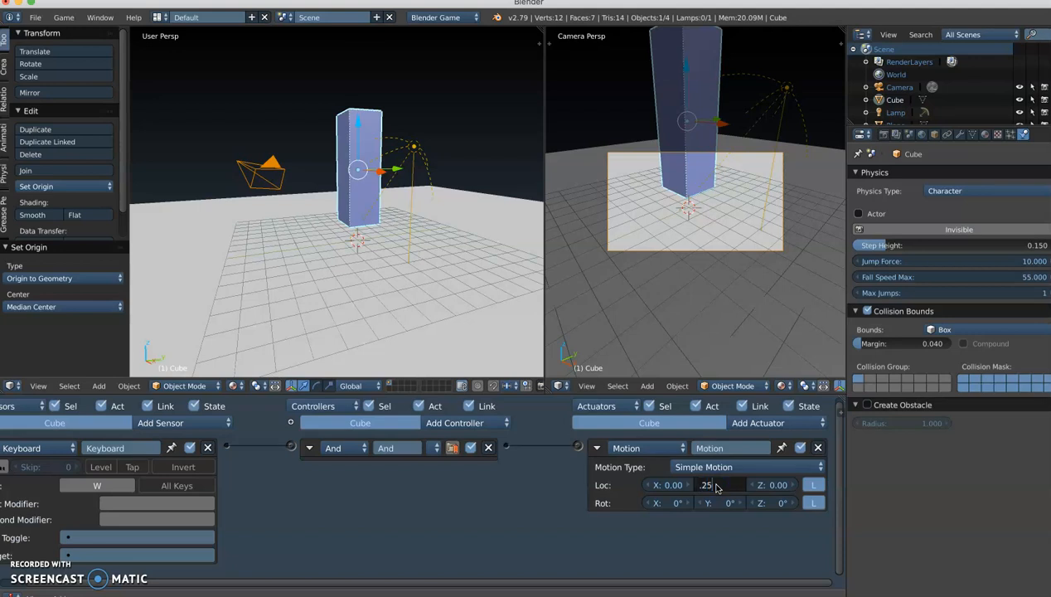
middle_drag(360, 230, 390, 235)
key(p)
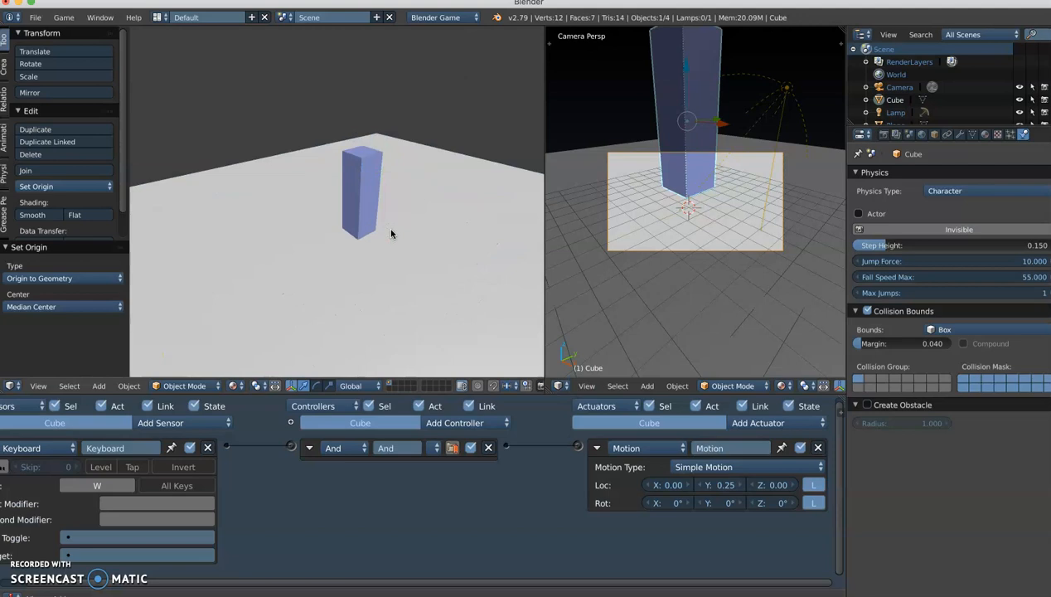
key(w)
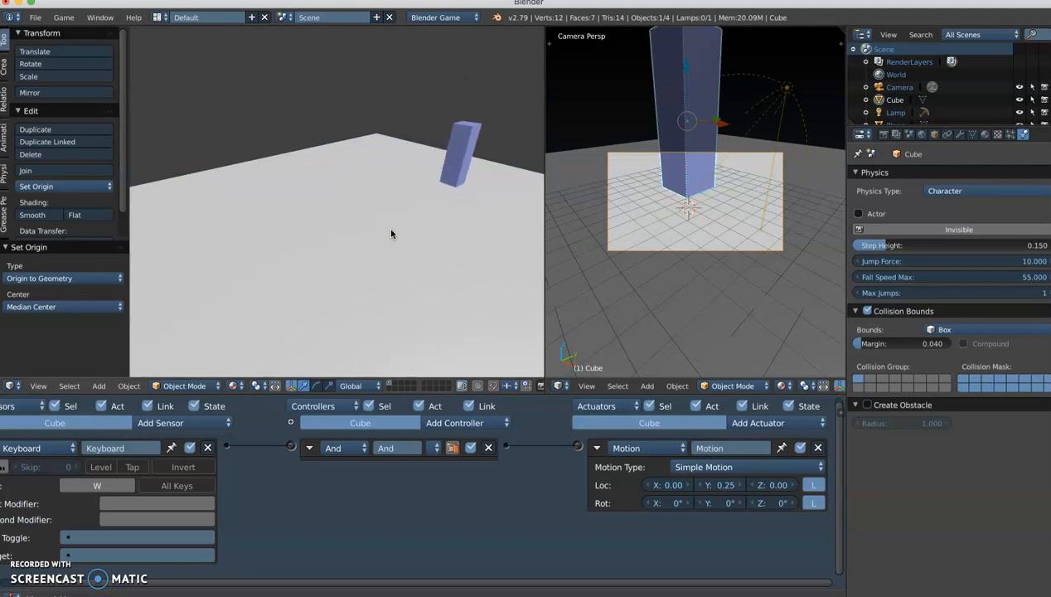
- Stop the running game and collapse the box's Keyboard sensor and Motion actuator
key(Escape)
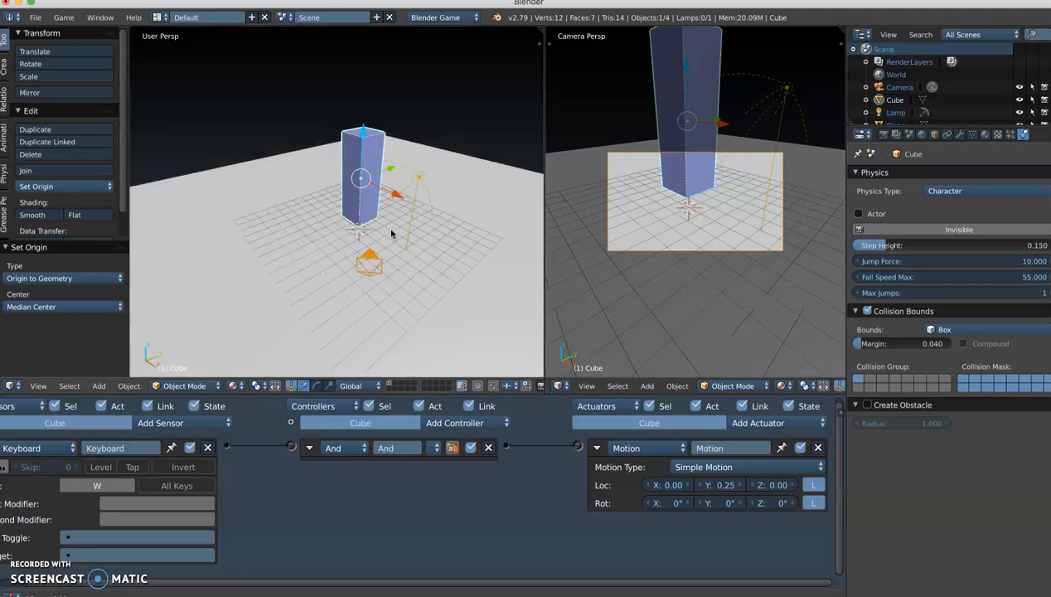
middle_drag(391, 234, 338, 237)
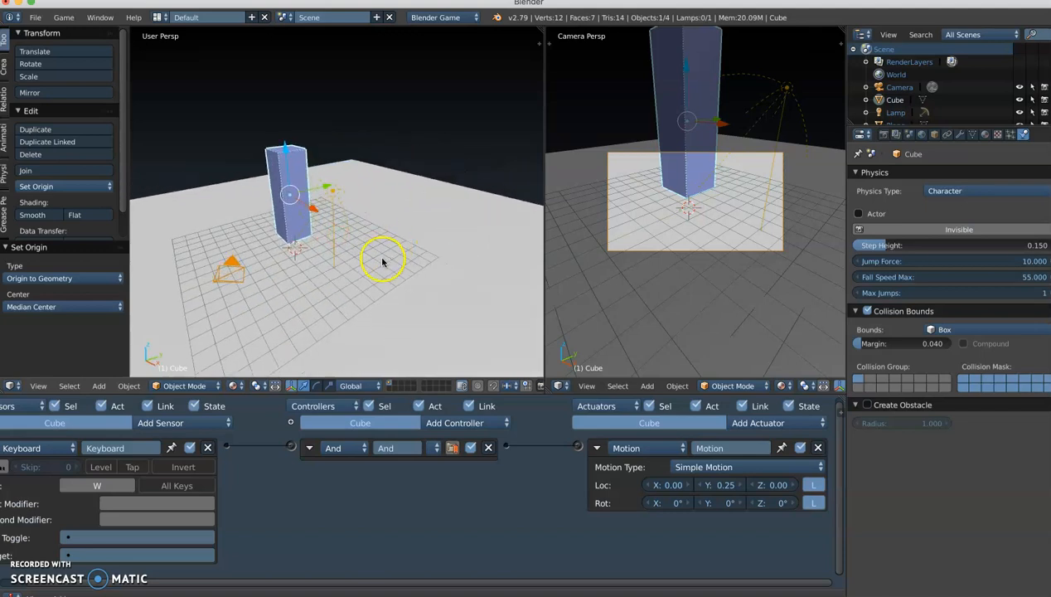
middle_drag(290, 482, 316, 481)
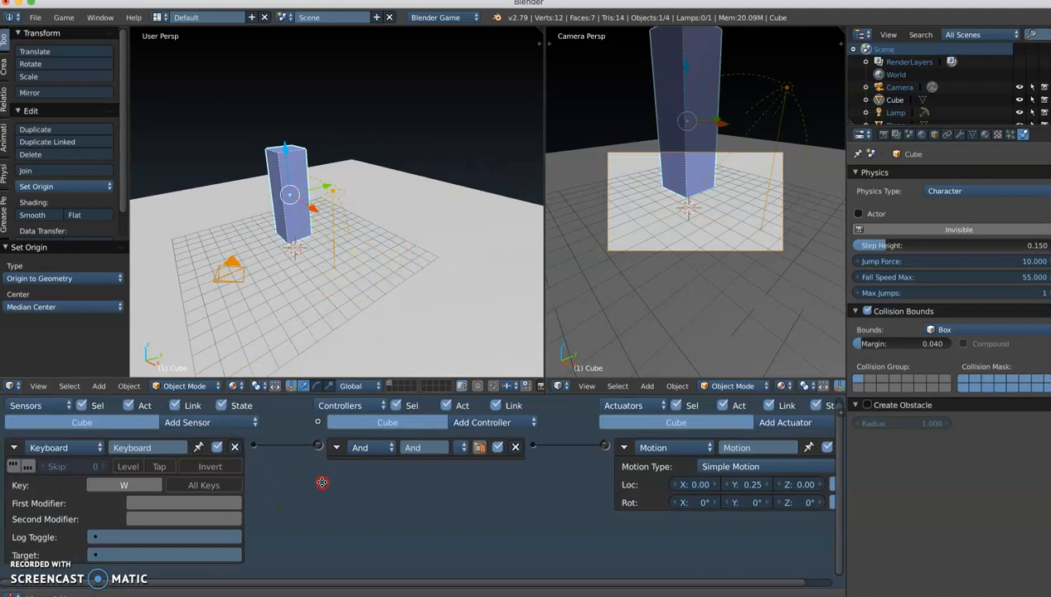
click(13, 447)
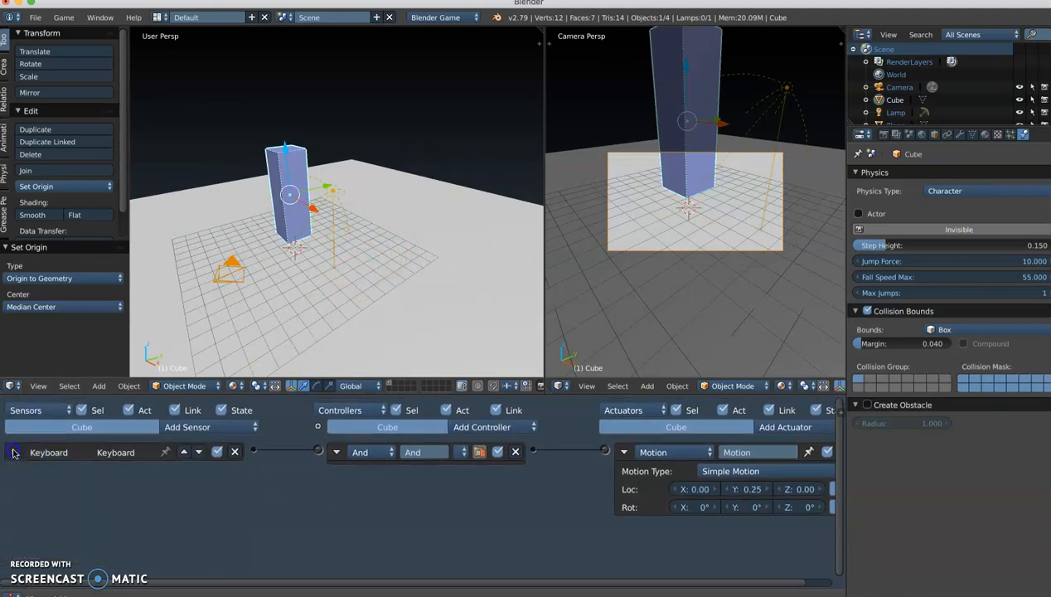
click(623, 452)
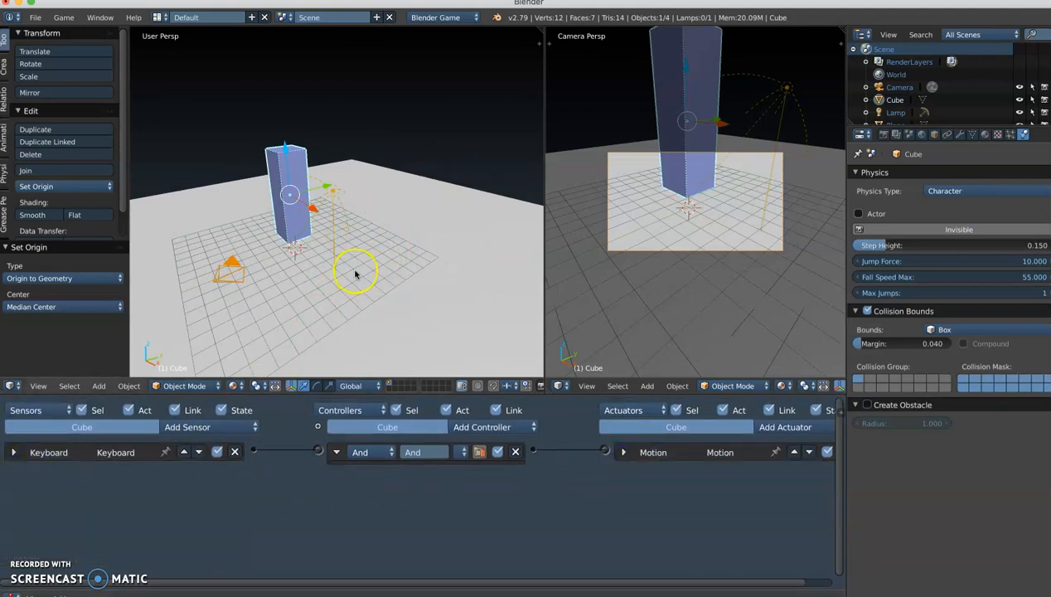
- Add a Mouse sensor to the box with its mouse event set to Movement
click(189, 427)
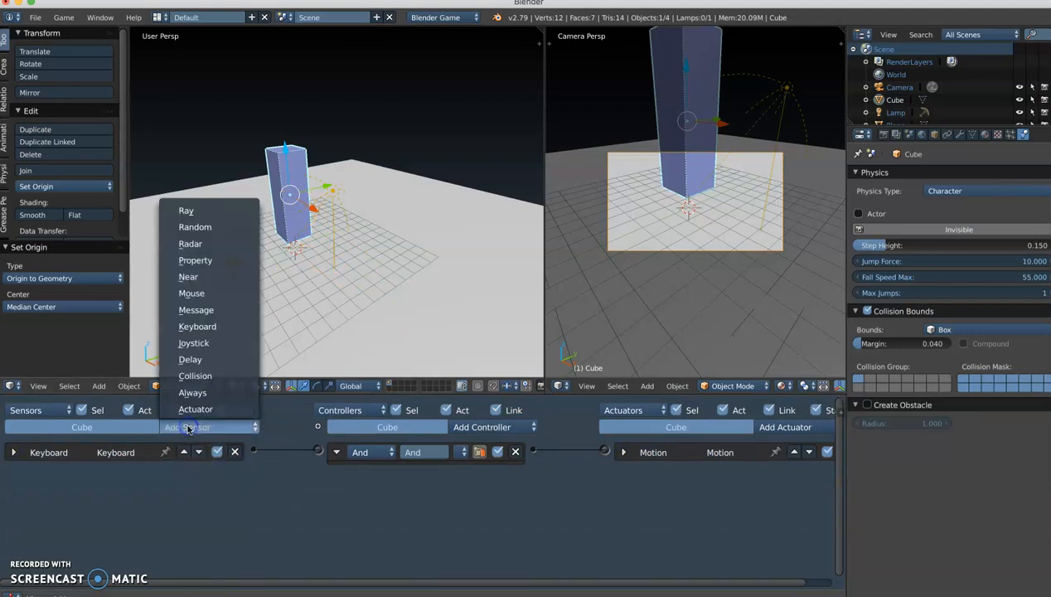
click(190, 293)
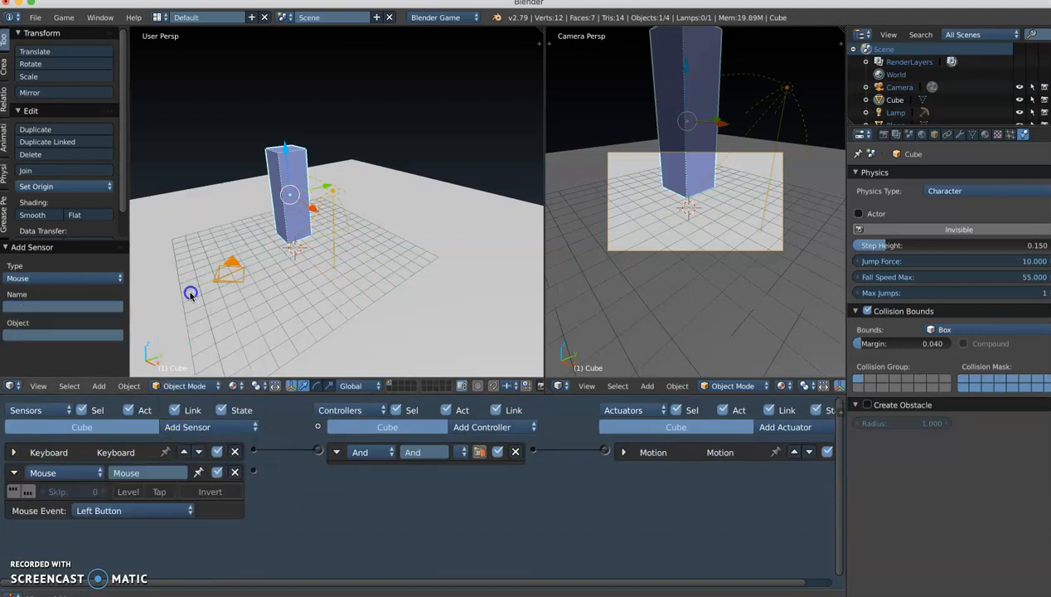
click(88, 511)
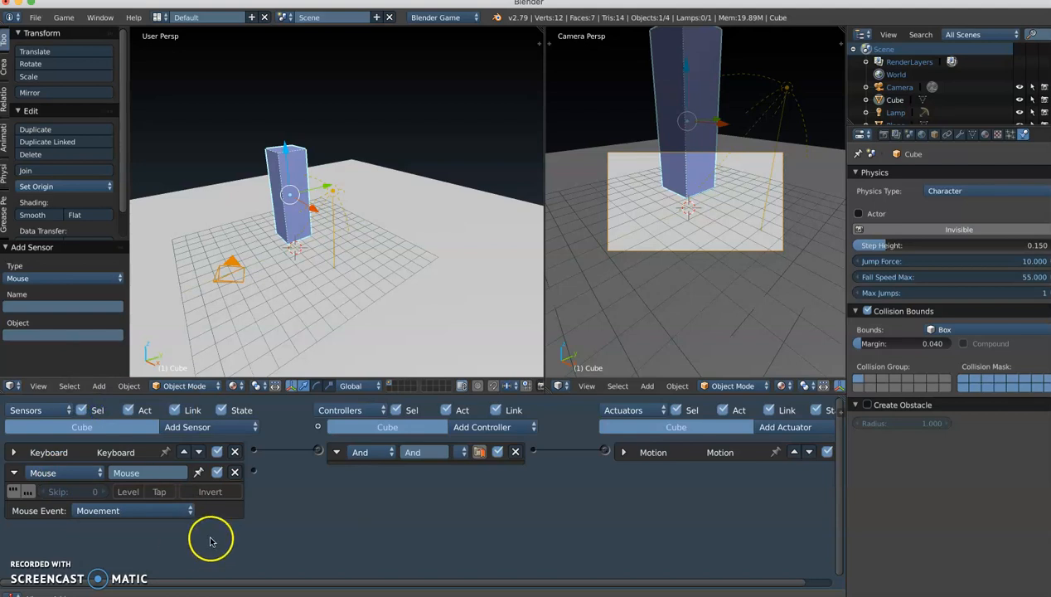
- Add a Mouse actuator to the box and link the Mouse sensor to it through an And controller
click(777, 429)
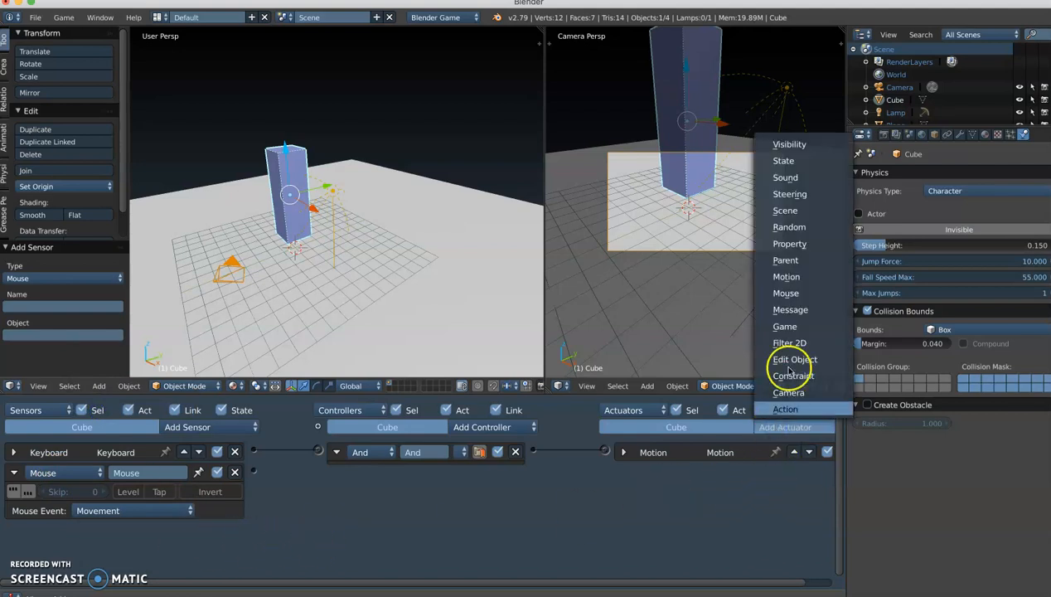
click(802, 295)
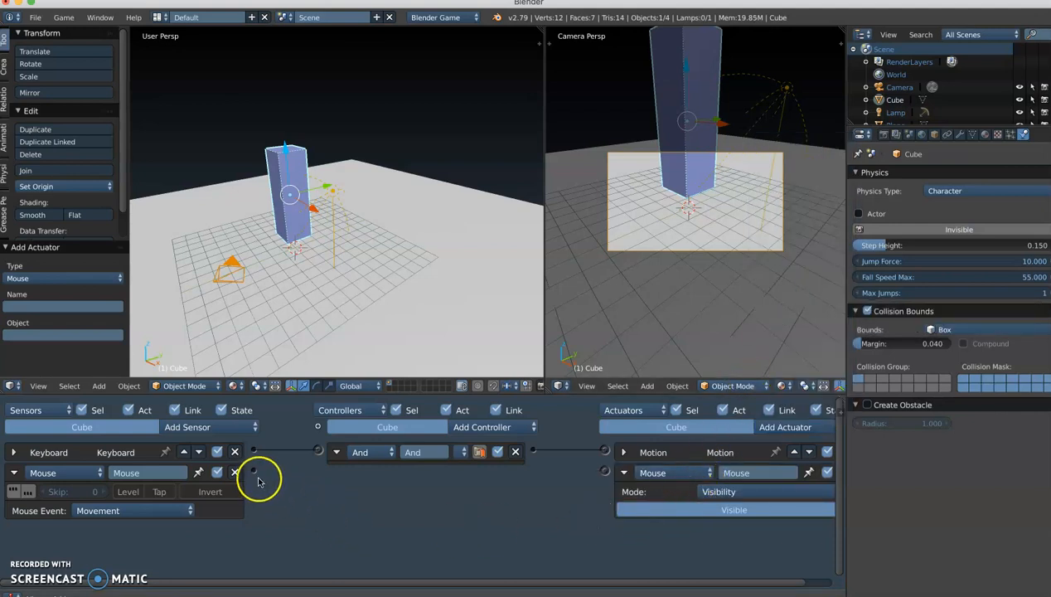
drag(257, 475, 606, 473)
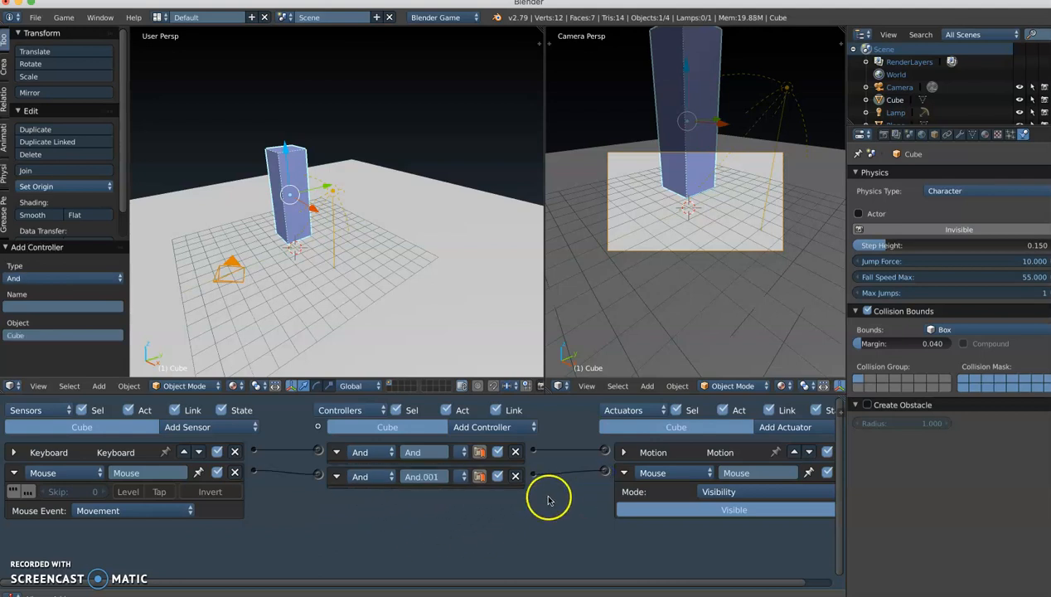
- Set the Mouse actuator to Look mode with Use Y Axis off, and run the game briefly to test turning the box
click(727, 493)
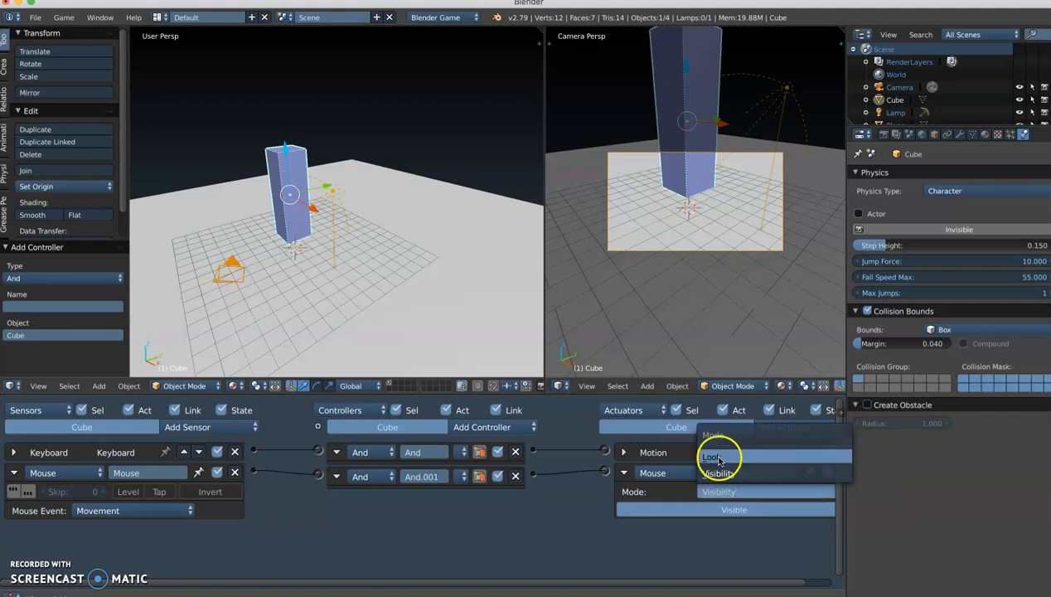
click(715, 457)
middle_drag(575, 511, 525, 481)
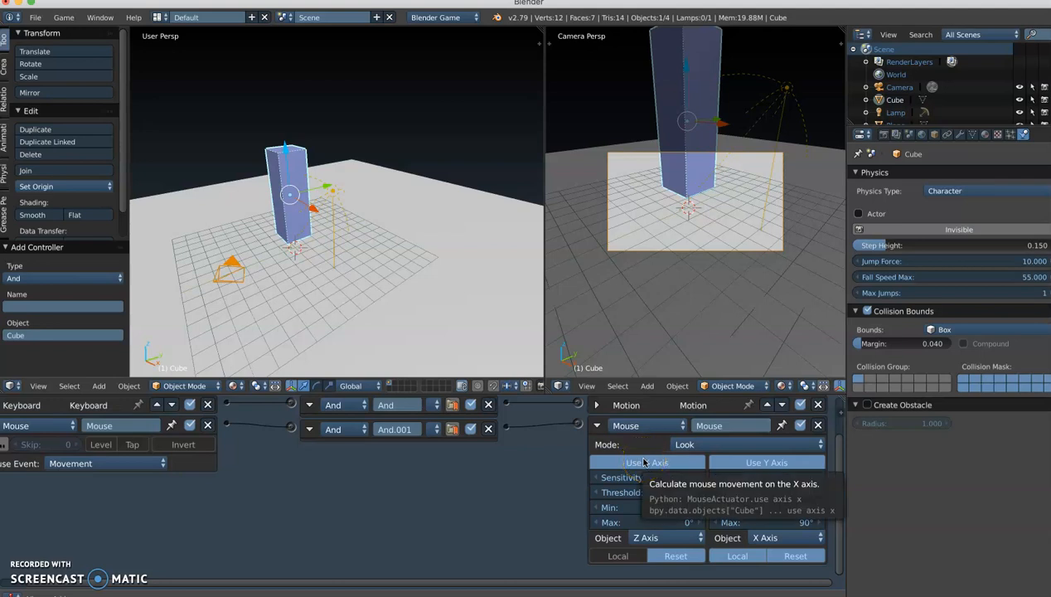
click(756, 464)
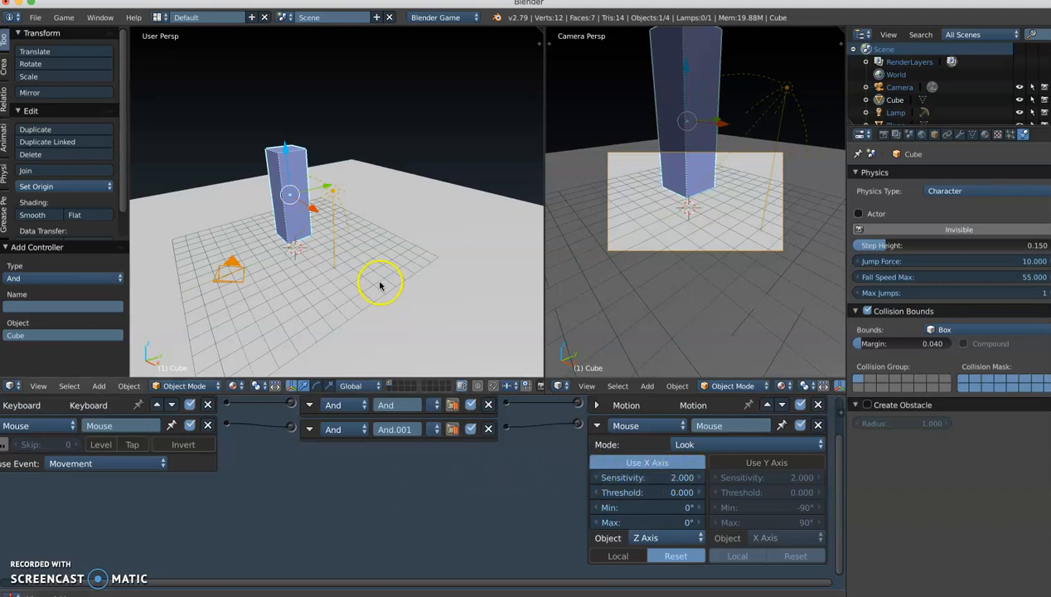
key(p)
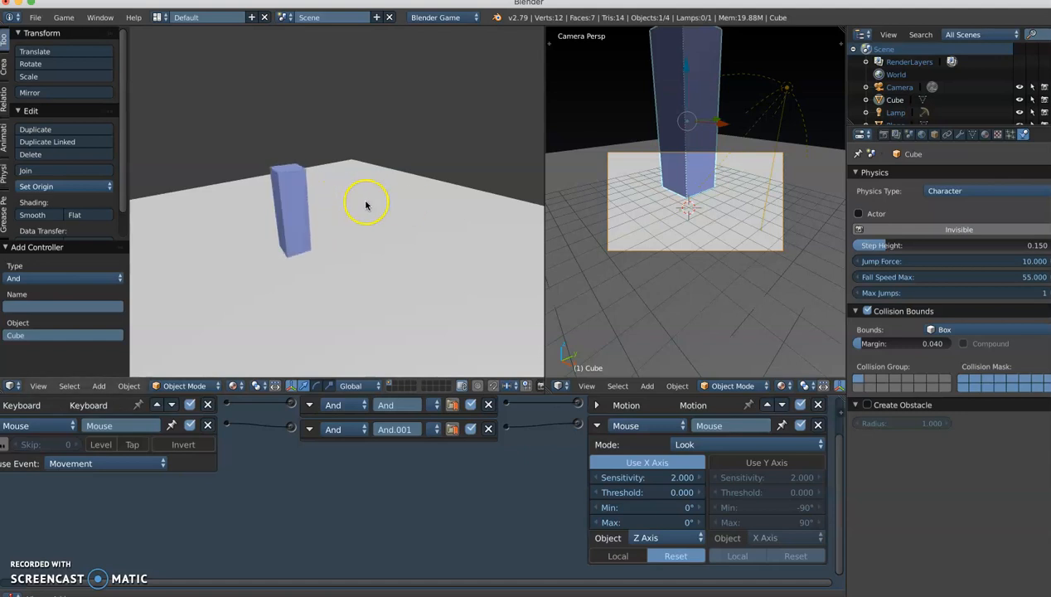
key(Escape)
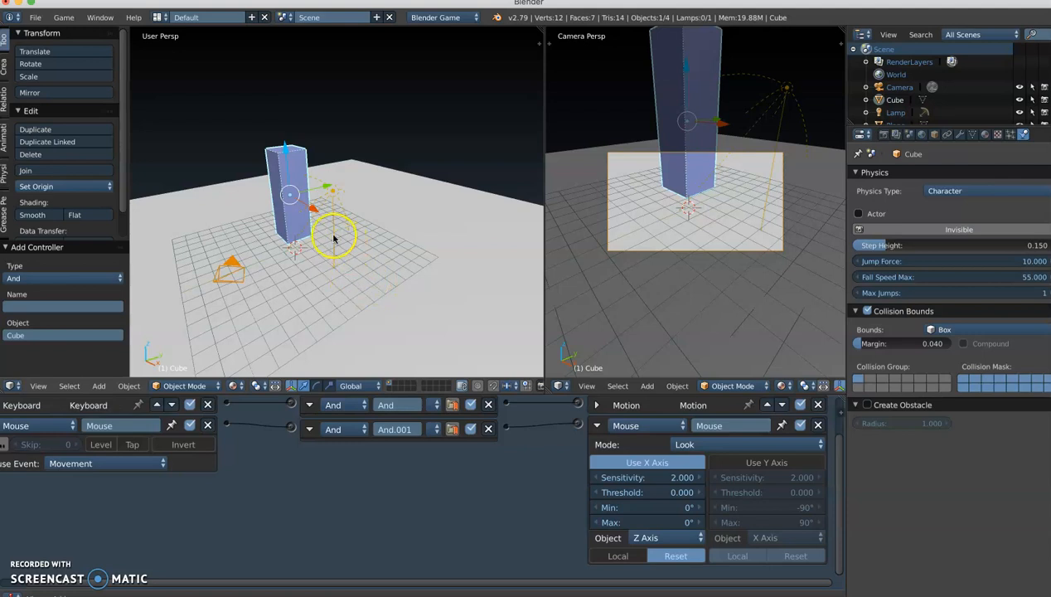
- Select the camera and clear its rotation
right_click(234, 267)
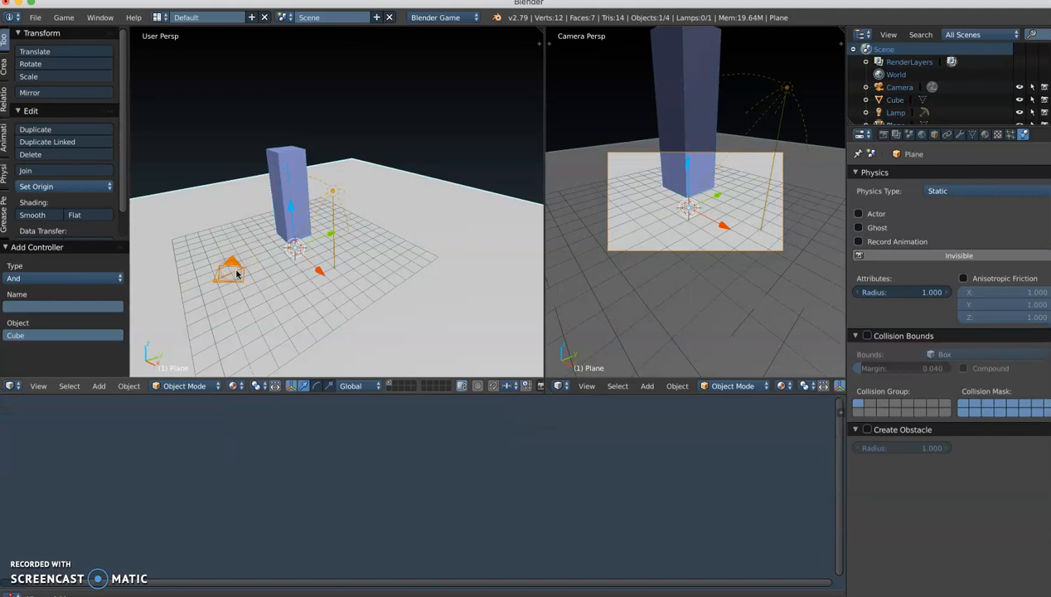
right_click(235, 273)
mouse_move(294, 284)
middle_down()
mouse_move(272, 277)
mouse_move(290, 282)
middle_up()
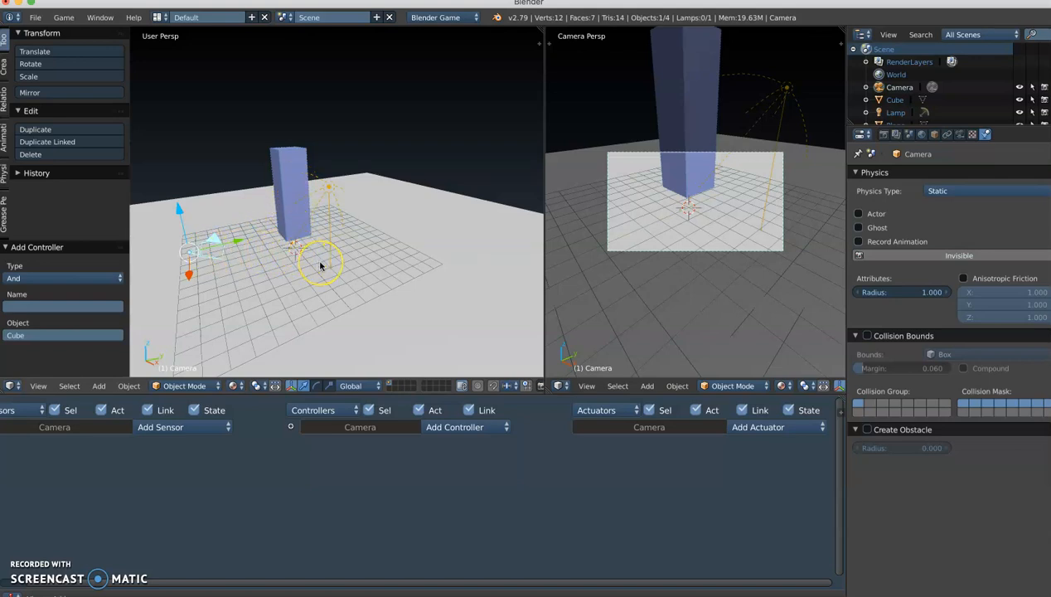
key(alt+r)
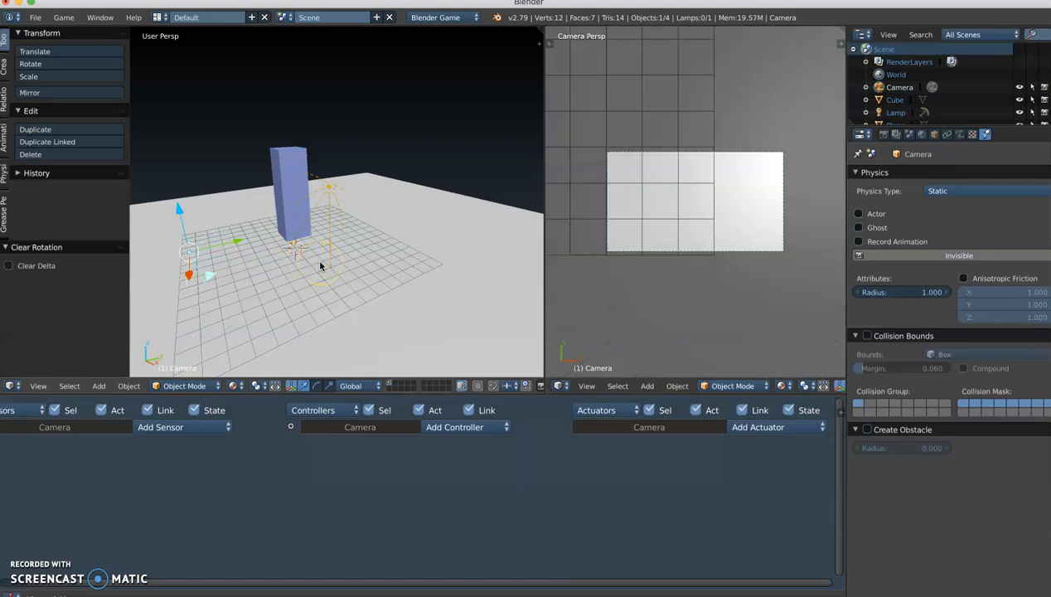
click(194, 278)
- Rotate the camera 90 degrees about the global X axis
middle_drag(207, 285, 234, 237)
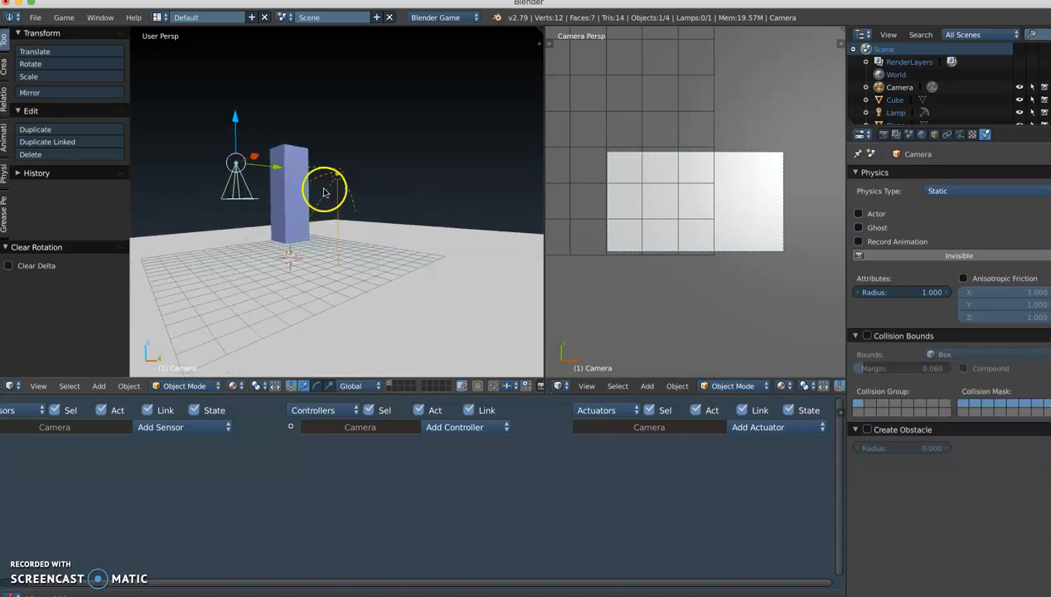
middle_drag(286, 202, 288, 213)
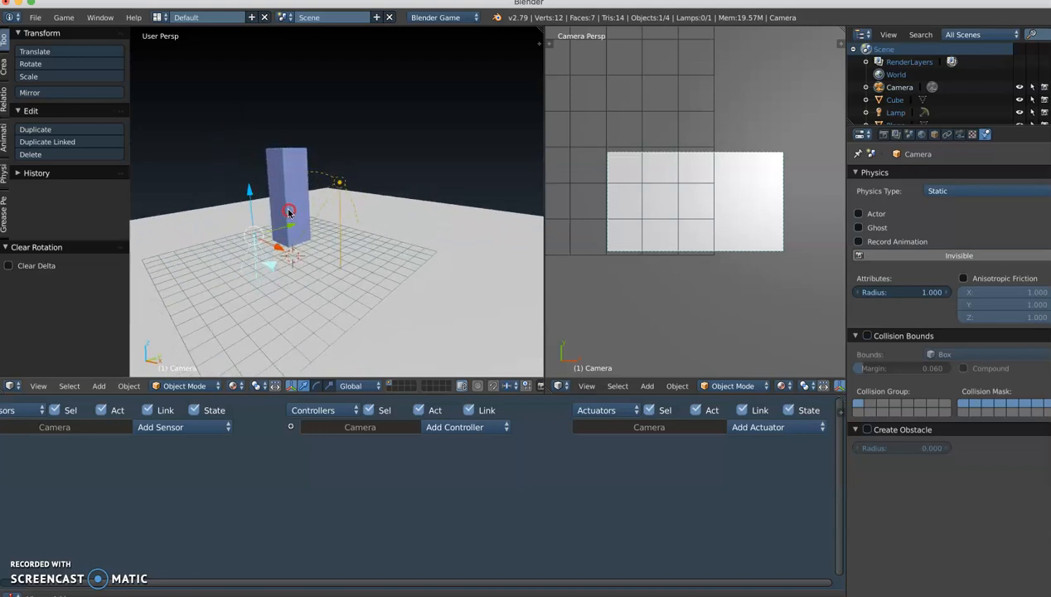
key(r)
key(x)
text(90)
click(309, 246)
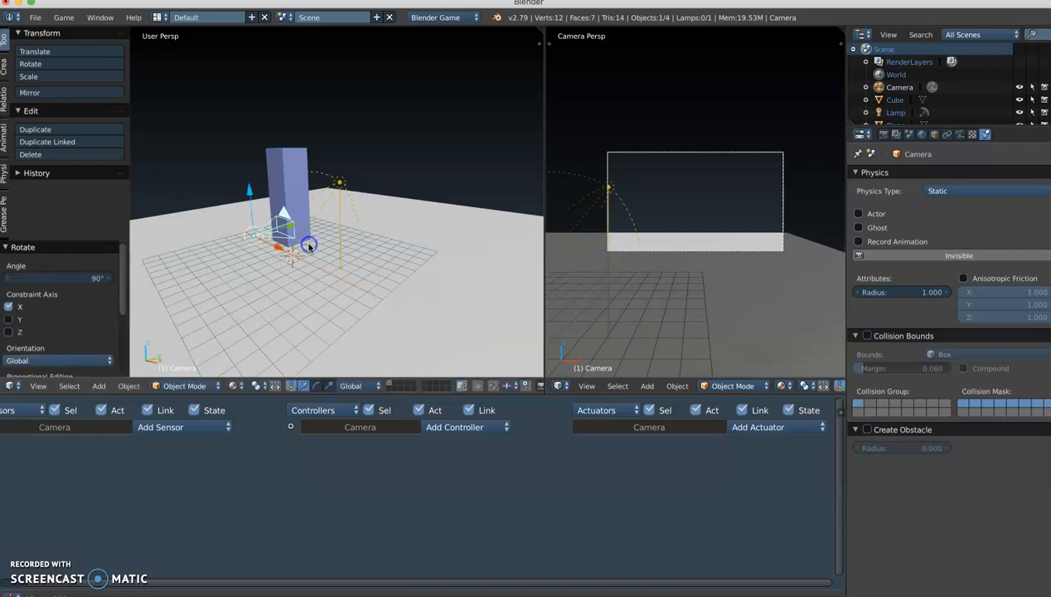
- Move the camera above the box, about -7.6 along X, 4.26 along Z and 5.25 along Y
middle_drag(303, 264, 311, 258)
middle_drag(394, 207, 392, 247)
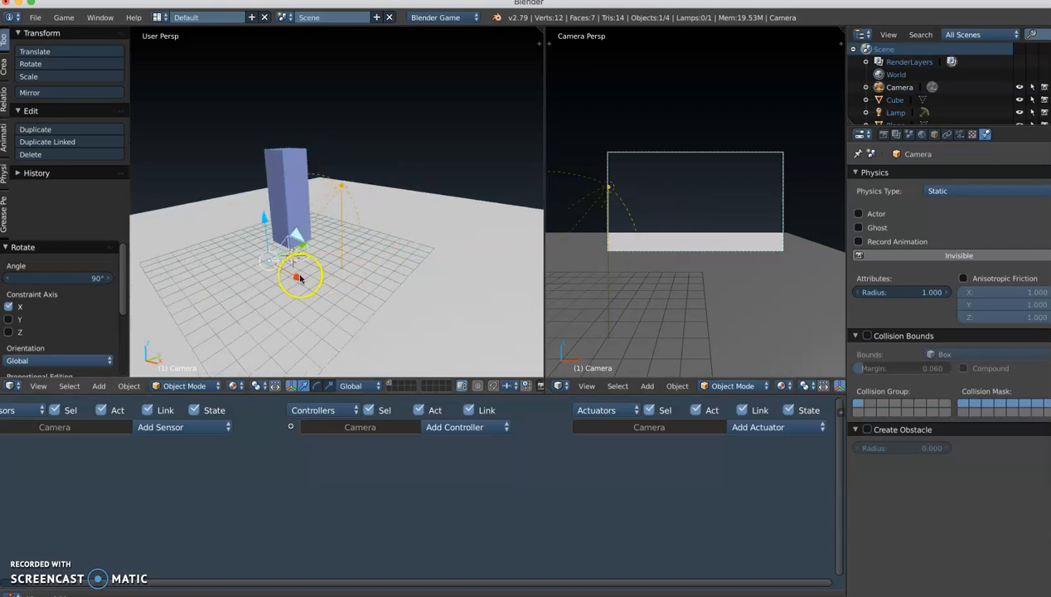
key(g)
key(x)
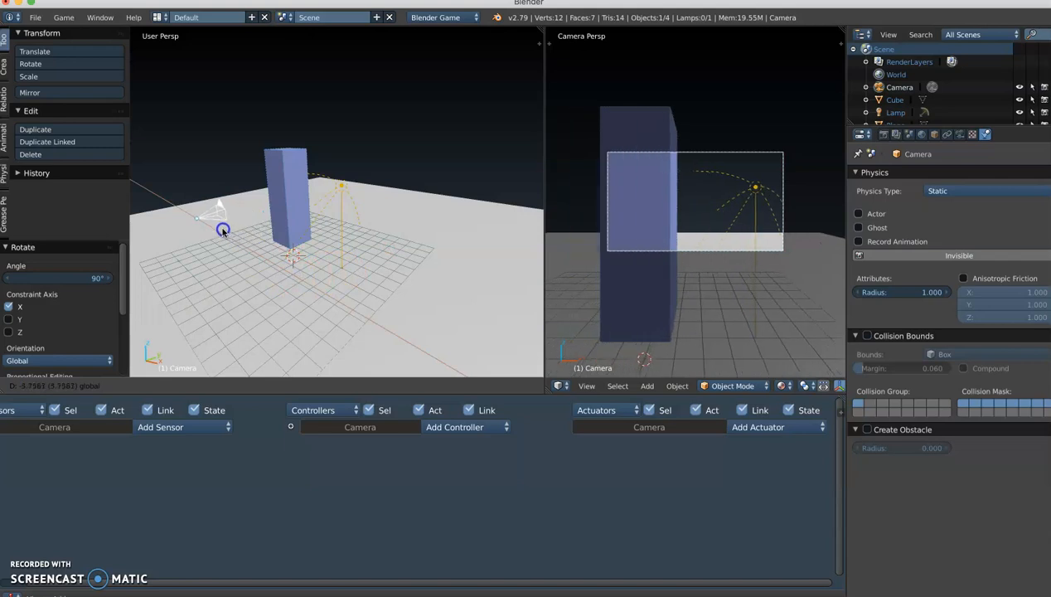
click(208, 226)
key(g)
key(z)
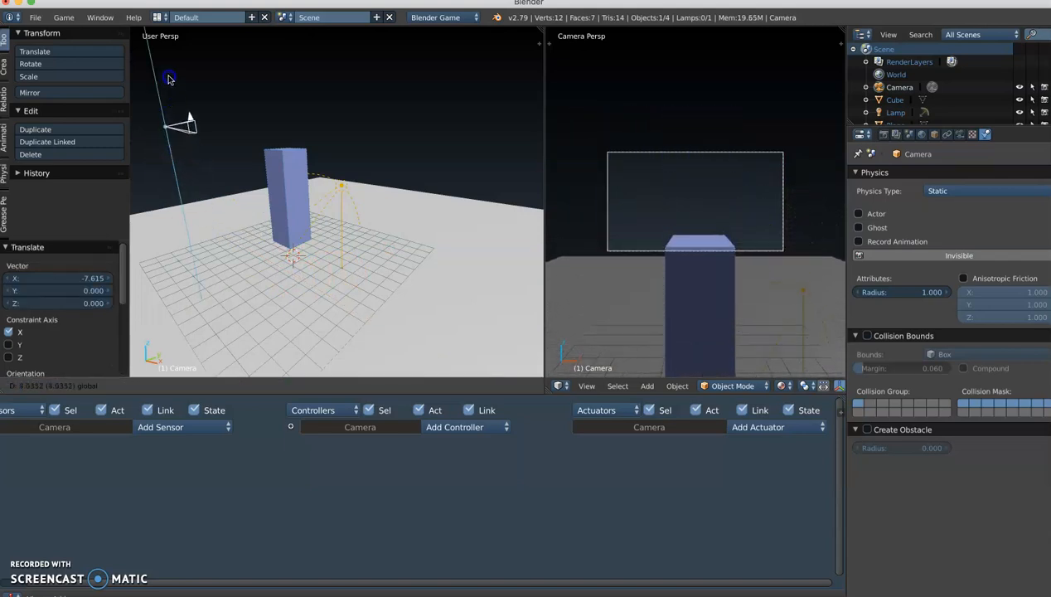
click(212, 126)
key(g)
key(y)
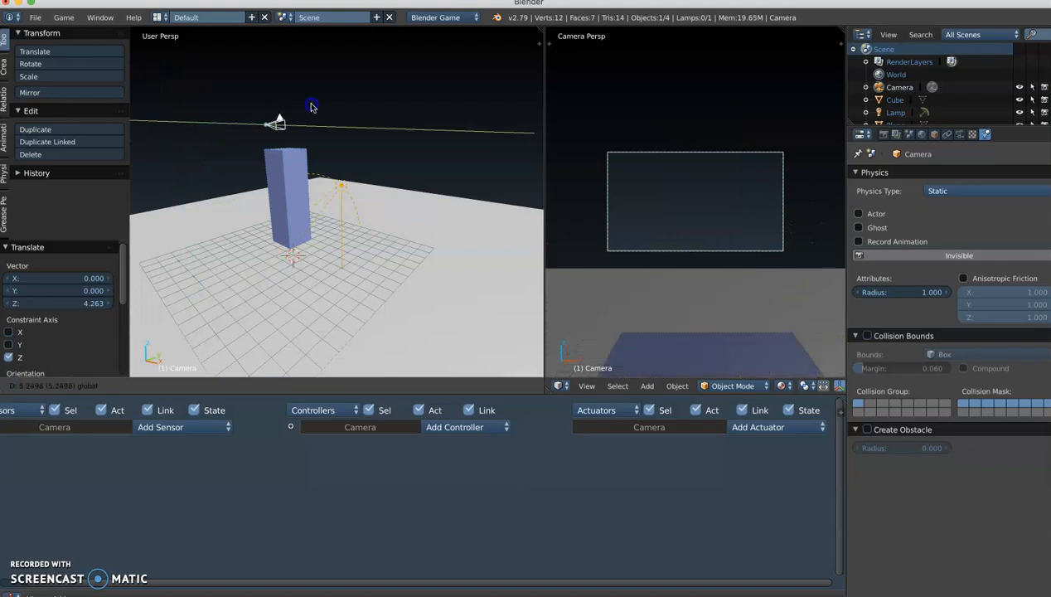
click(317, 169)
- Shift the camera slightly along Y and lower it about 0.54 along Z, closer to the box's top
right_click(370, 247)
middle_drag(371, 246, 346, 261)
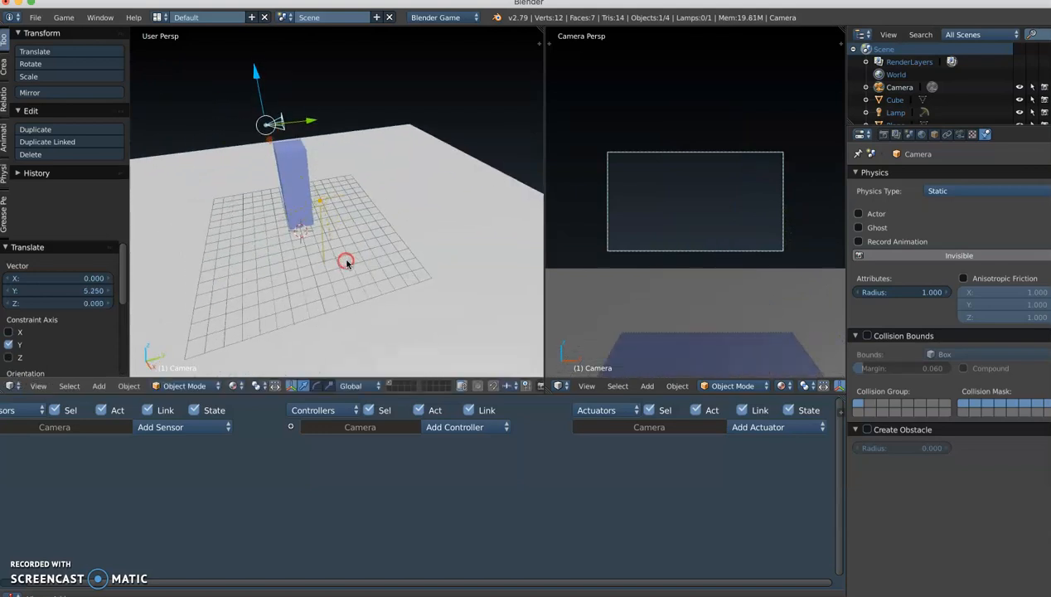
mouse_move(314, 125)
mouse_down()
mouse_move(328, 122)
mouse_move(321, 141)
mouse_up()
drag(276, 75, 282, 110)
shift+middle_drag(344, 199, 351, 213)
- In the right view, move the camera about 0.85 along Y and -0.25 along Z, just above the box's front edge
click(39, 387)
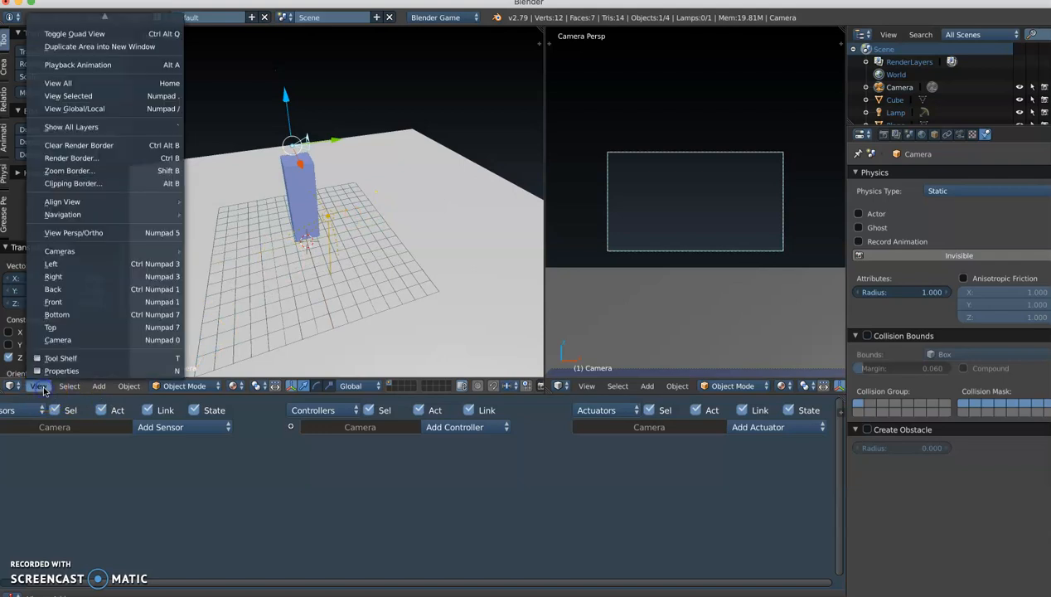
click(71, 276)
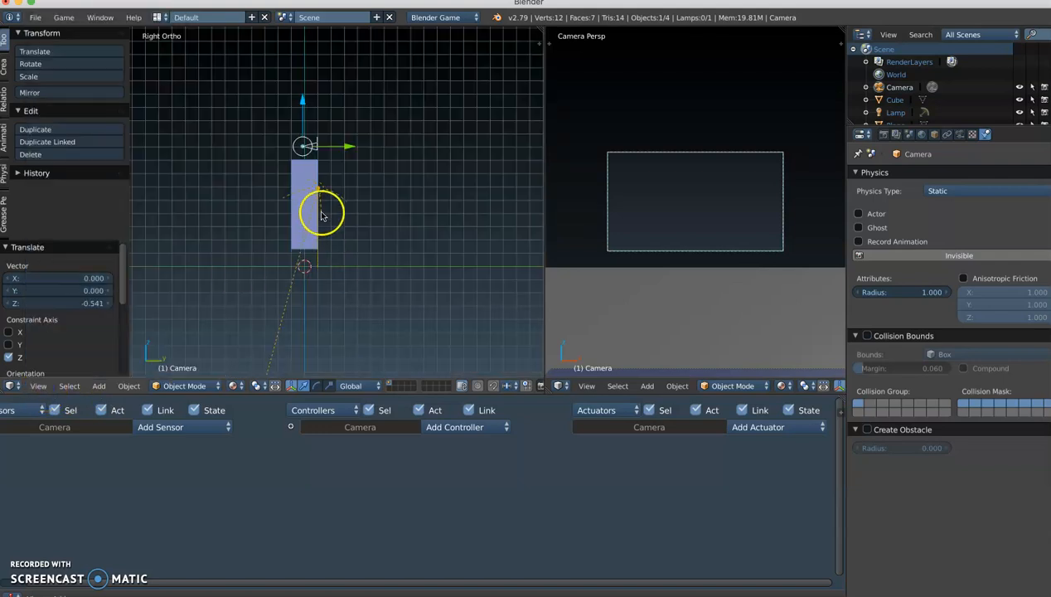
scroll(324, 207, up, 4)
shift+middle_drag(313, 162, 329, 202)
key(g)
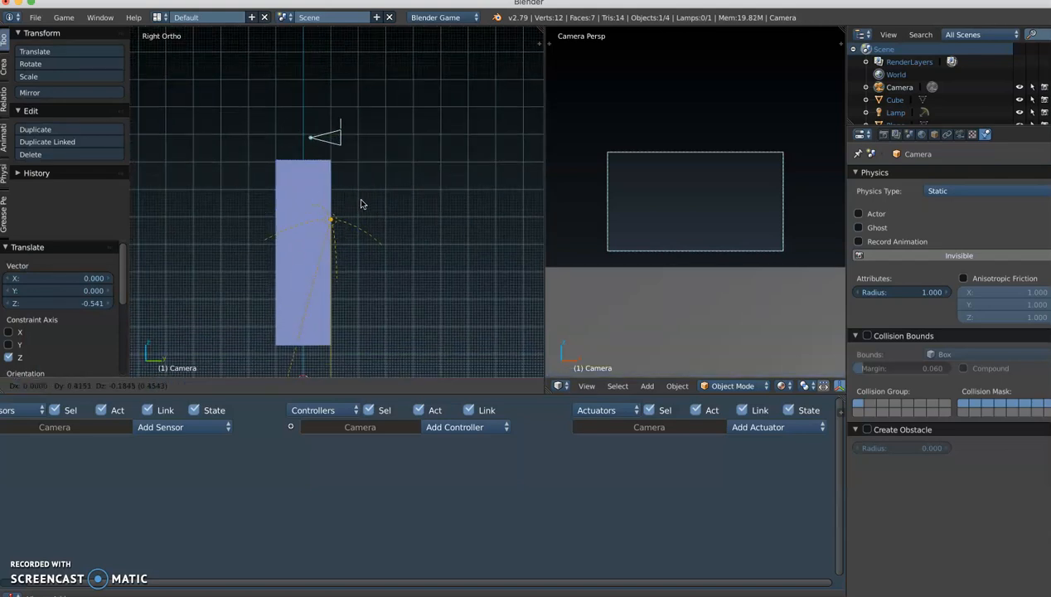
click(371, 209)
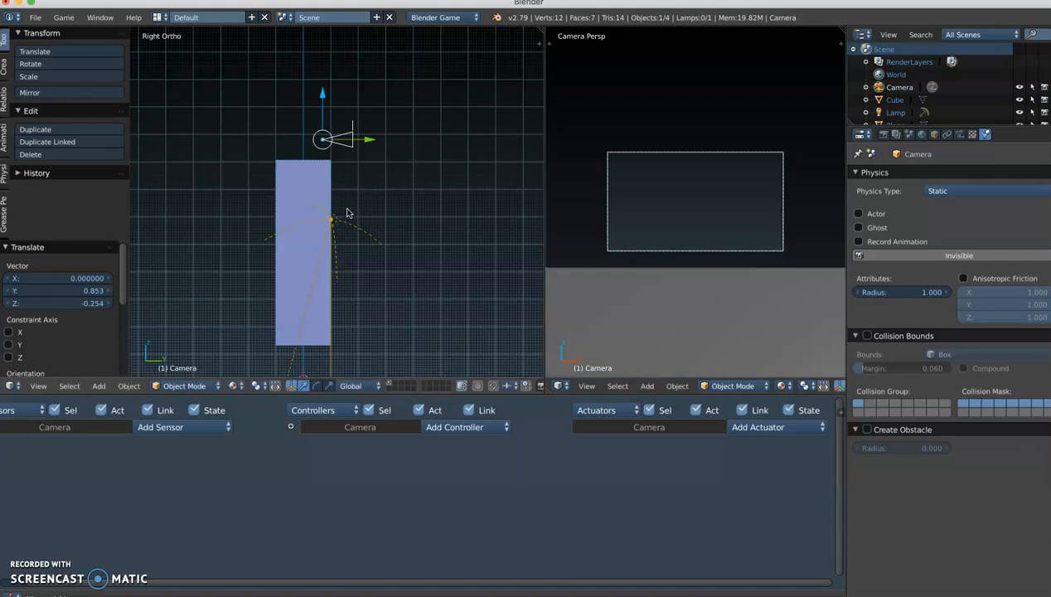
- In the top view, move the camera about 0.115 along X to centre it on the box
click(39, 385)
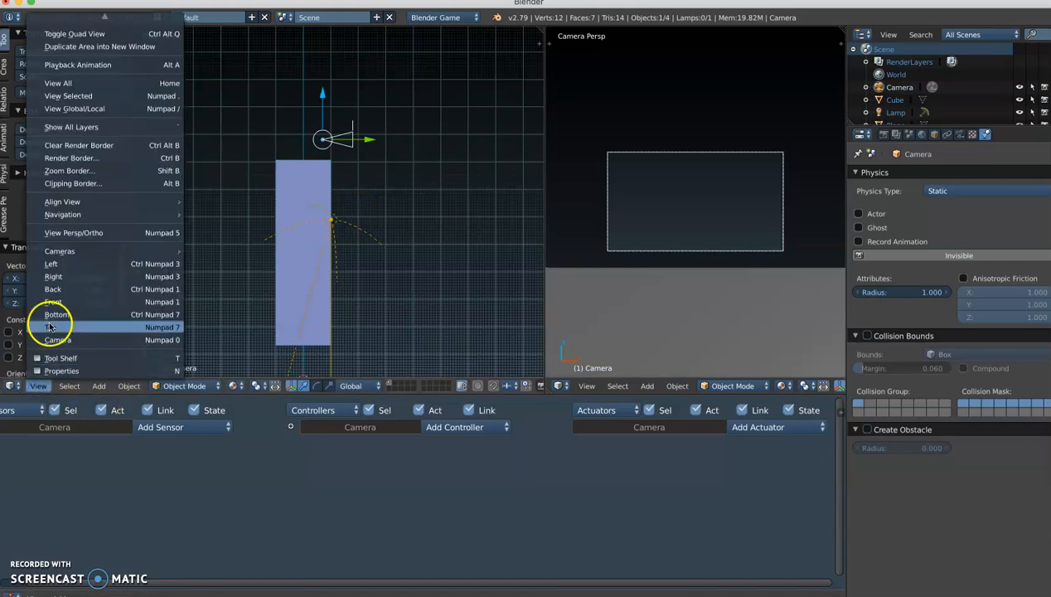
click(62, 328)
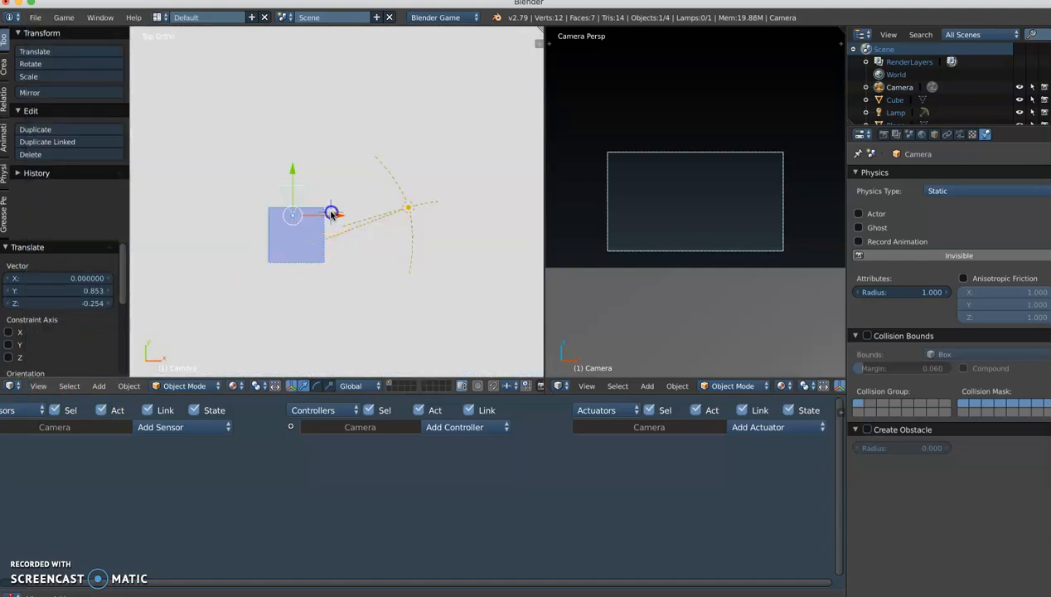
drag(338, 218, 341, 217)
mouse_move(335, 267)
middle_down()
mouse_move(329, 251)
mouse_move(325, 260)
middle_up()
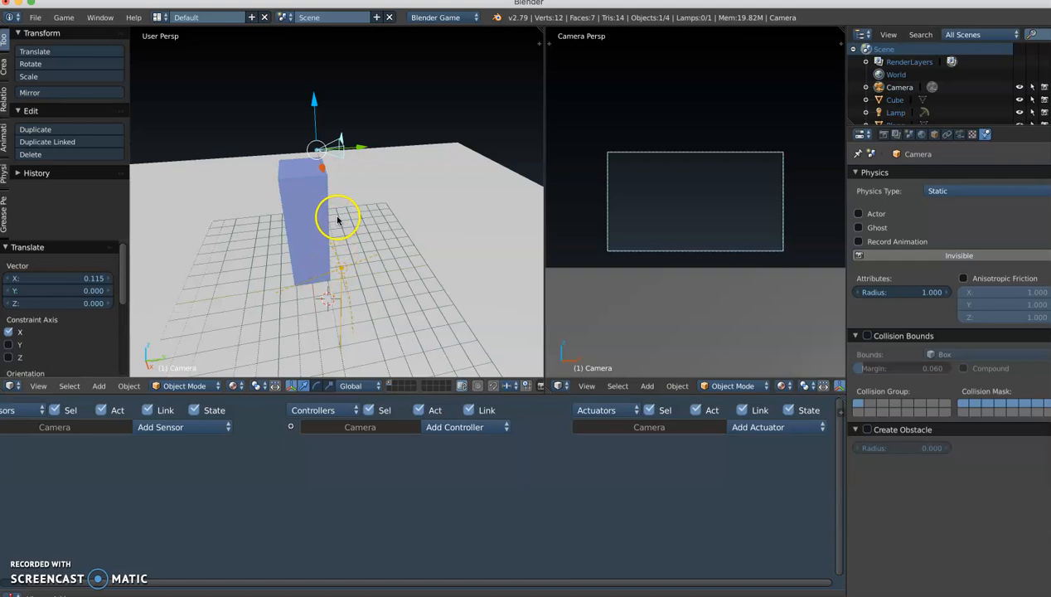
scroll(328, 189, up, 1)
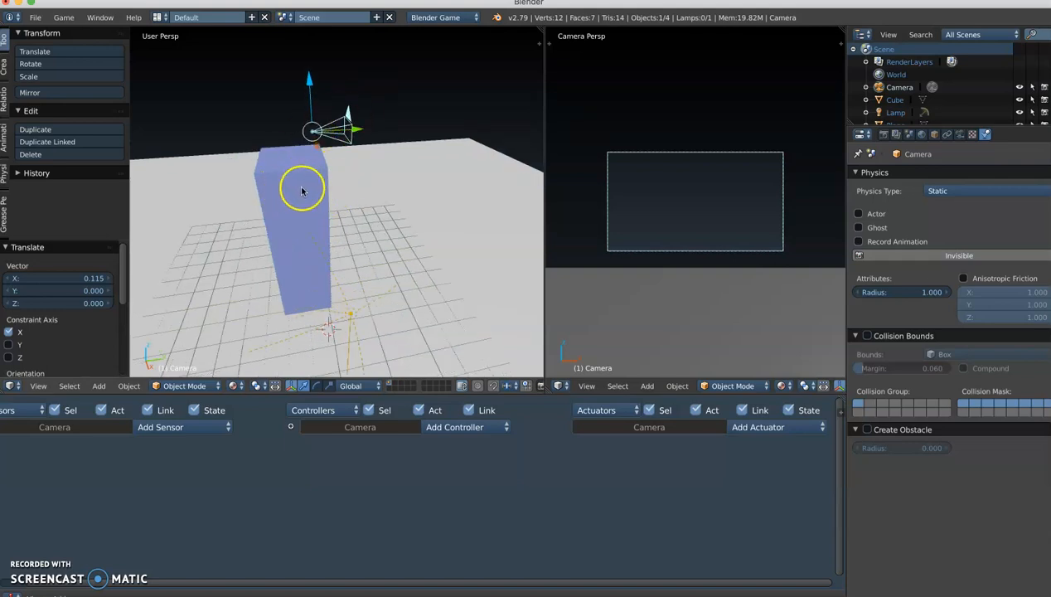
- Parent the camera to the box using the Object parent type
middle_drag(335, 161, 337, 148)
key(a)
right_click(339, 139)
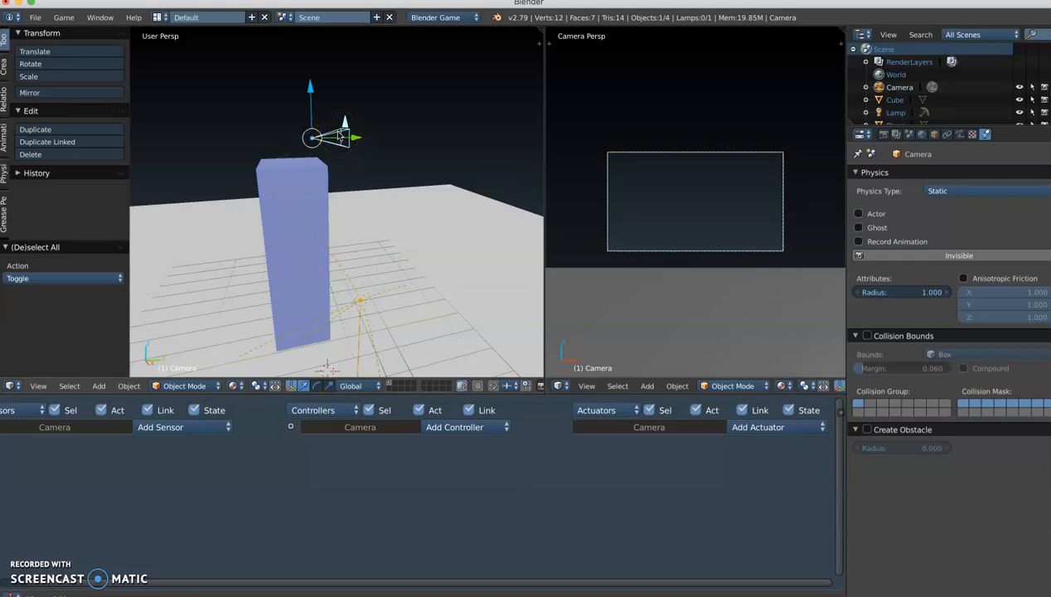
right_click(304, 182)
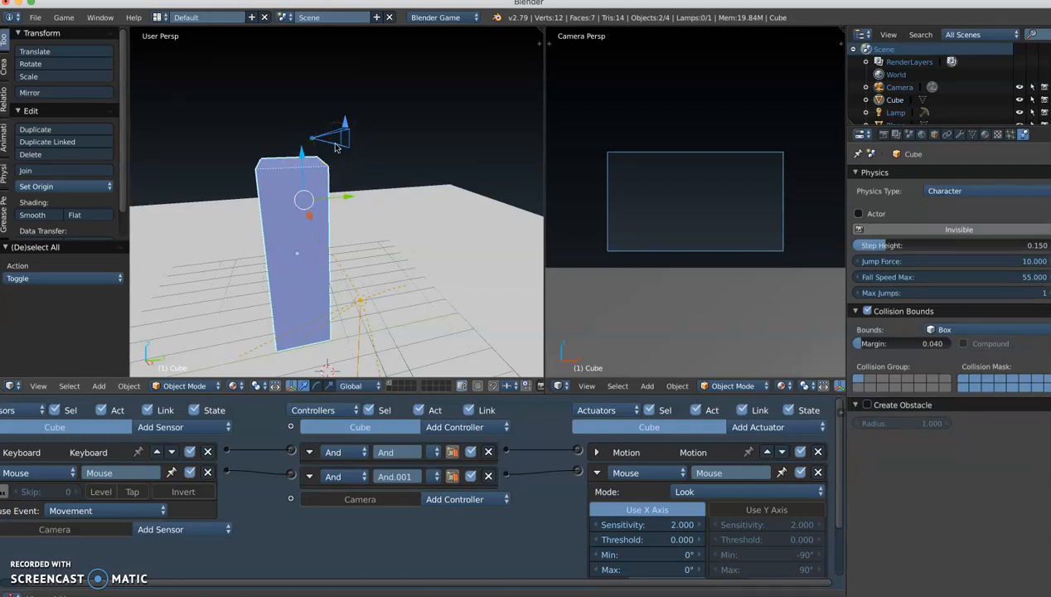
key(ctrl+p)
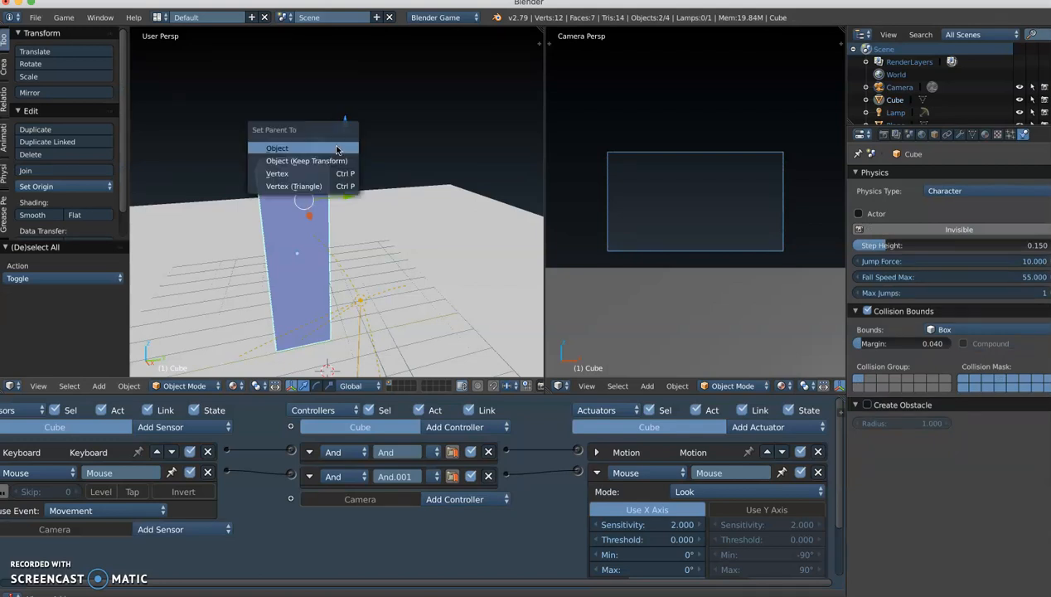
click(282, 149)
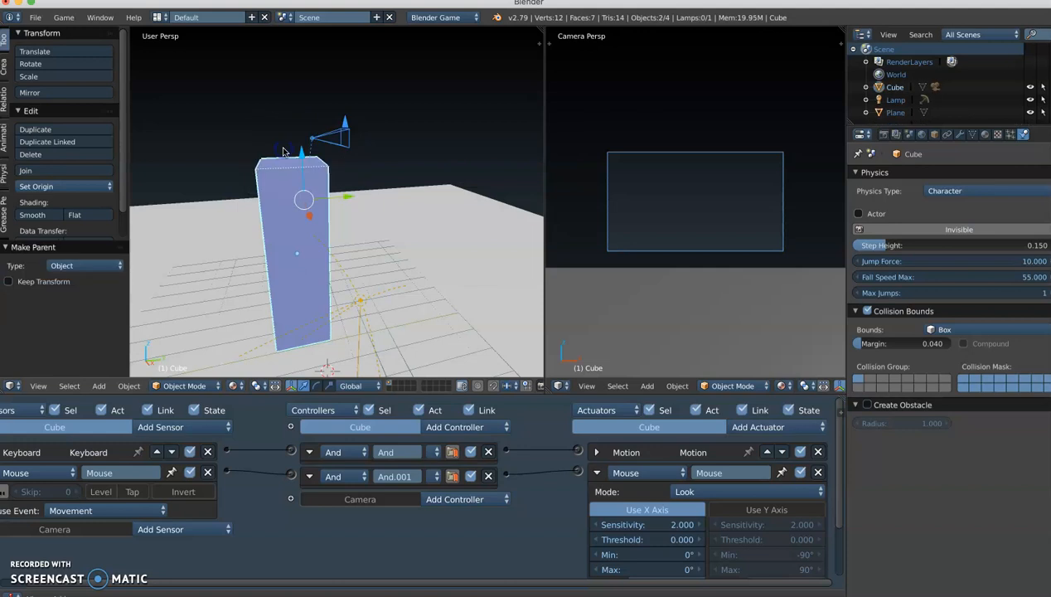
- Try moving the camera on its own to test its parenting to the box, and cancel the move
middle_drag(328, 209, 331, 122)
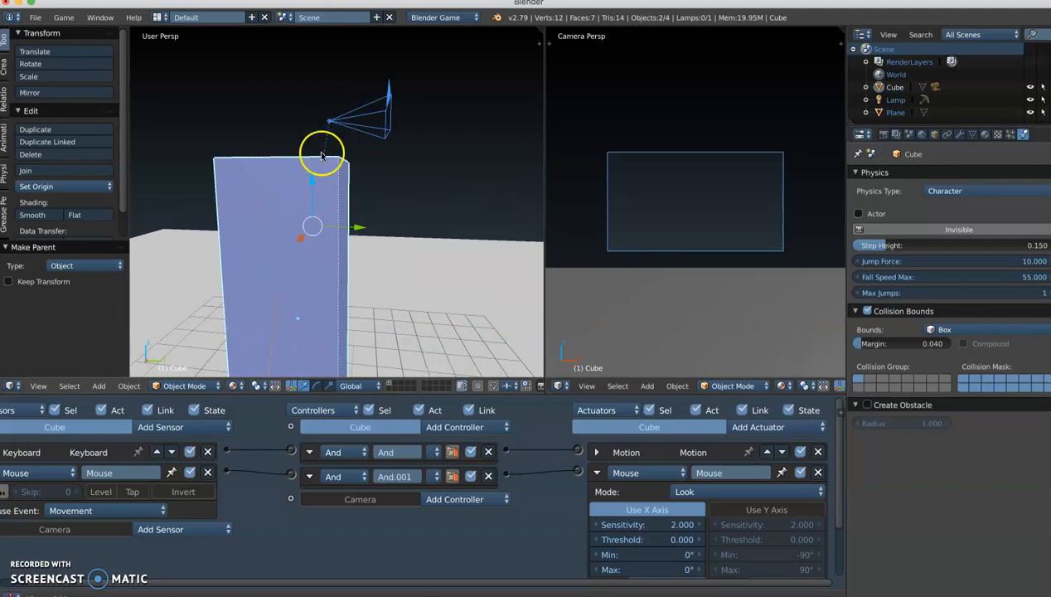
key(a)
right_click(368, 118)
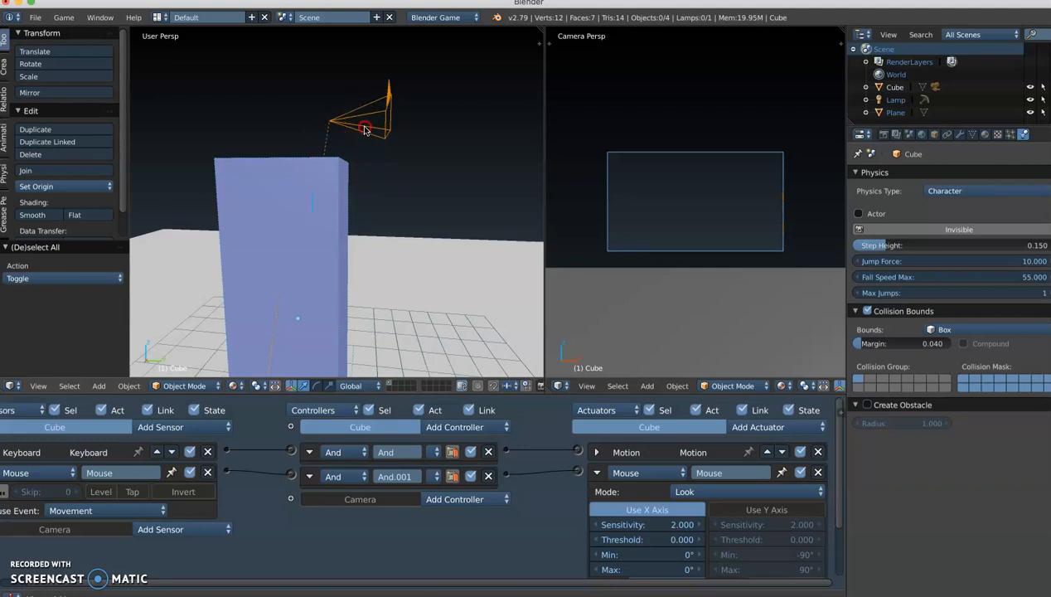
right_click(365, 122)
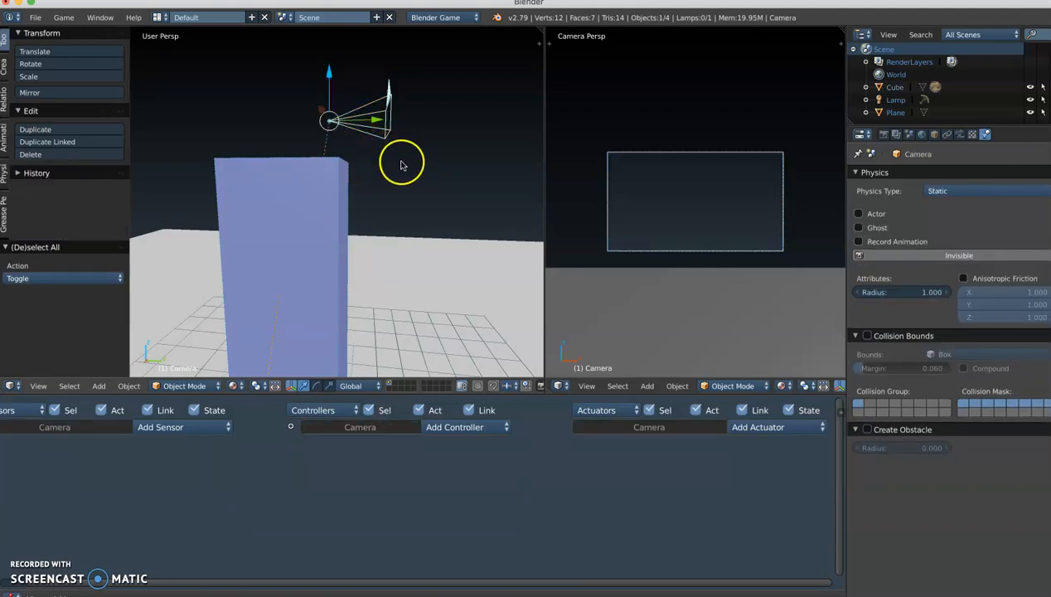
key(g)
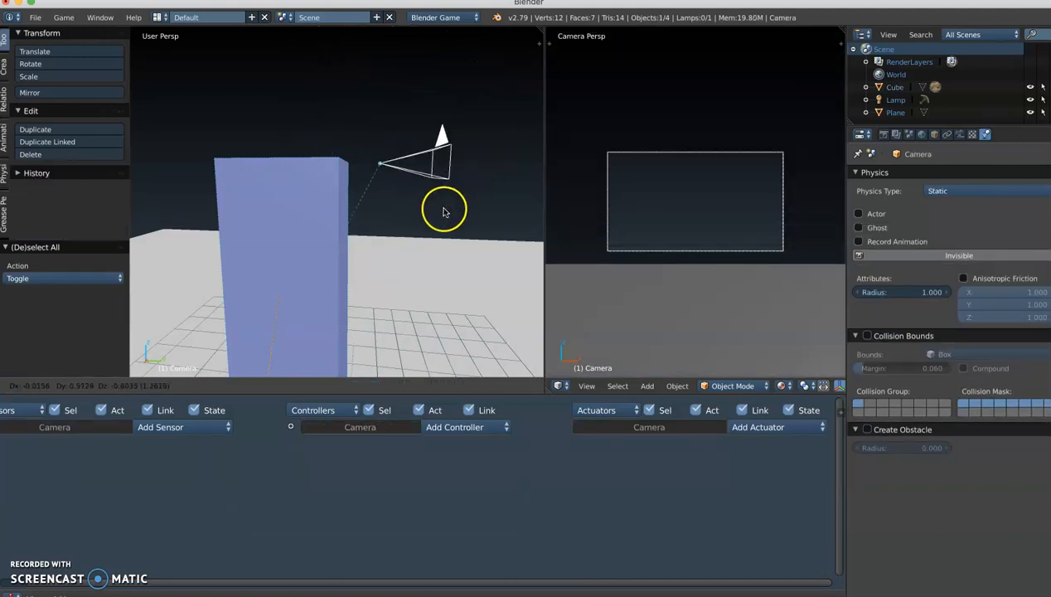
right_click(418, 163)
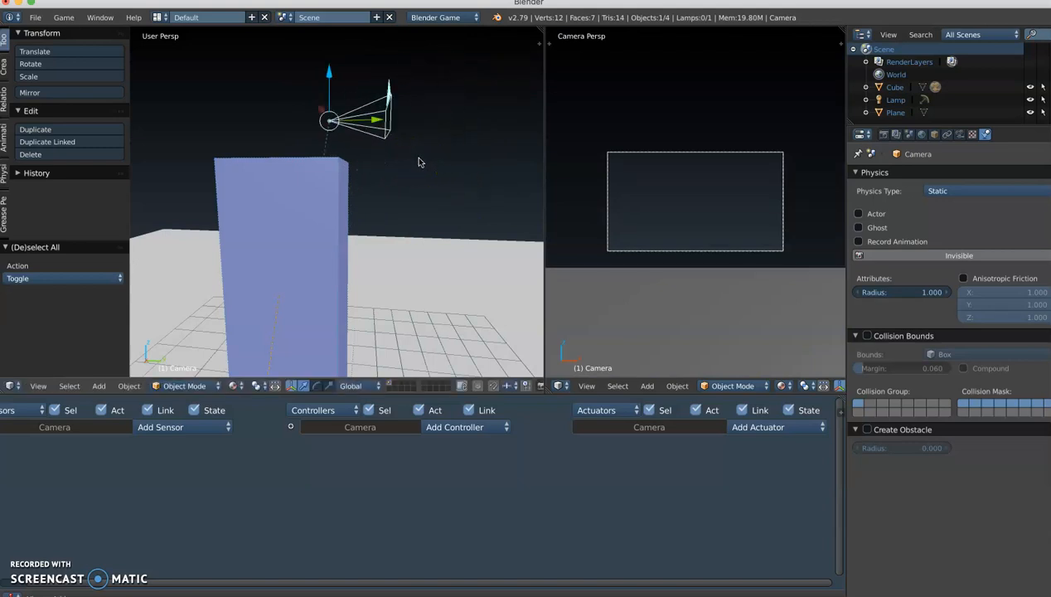
- Try moving the box to test whether the camera follows it, and cancel the move
right_click(320, 196)
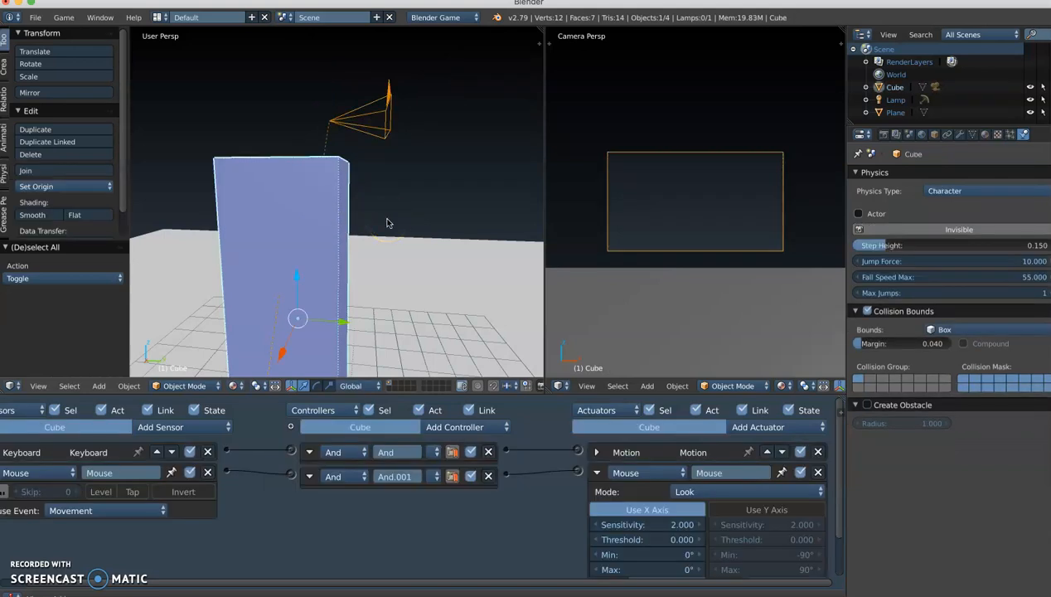
key(g)
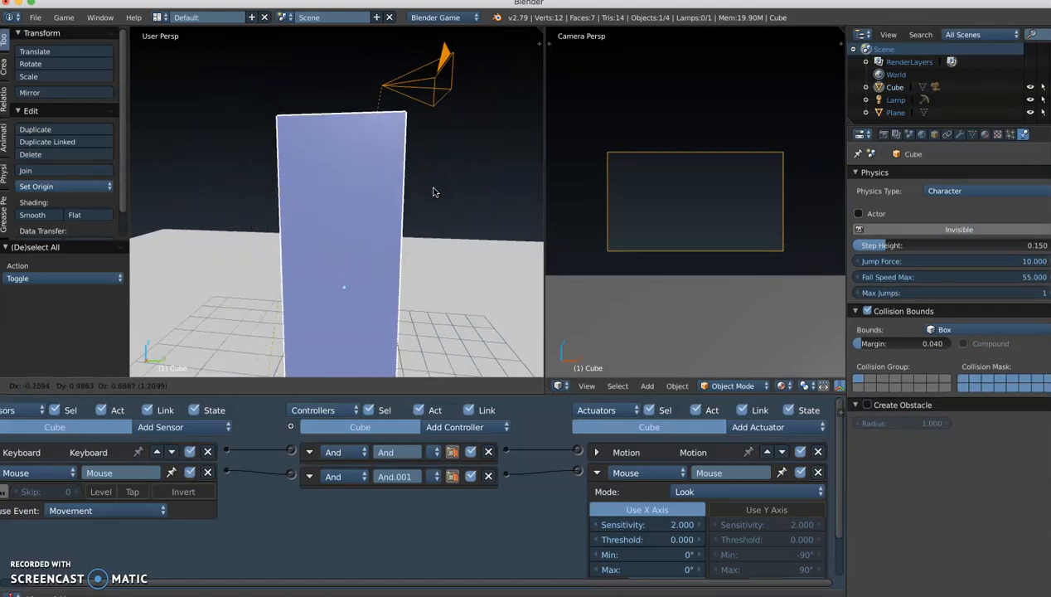
key(Escape)
- Add a Mouse sensor to the camera and set its mouse event to Movement
middle_drag(375, 192, 372, 216)
scroll(370, 217, down, 2)
scroll(372, 216, up, 2)
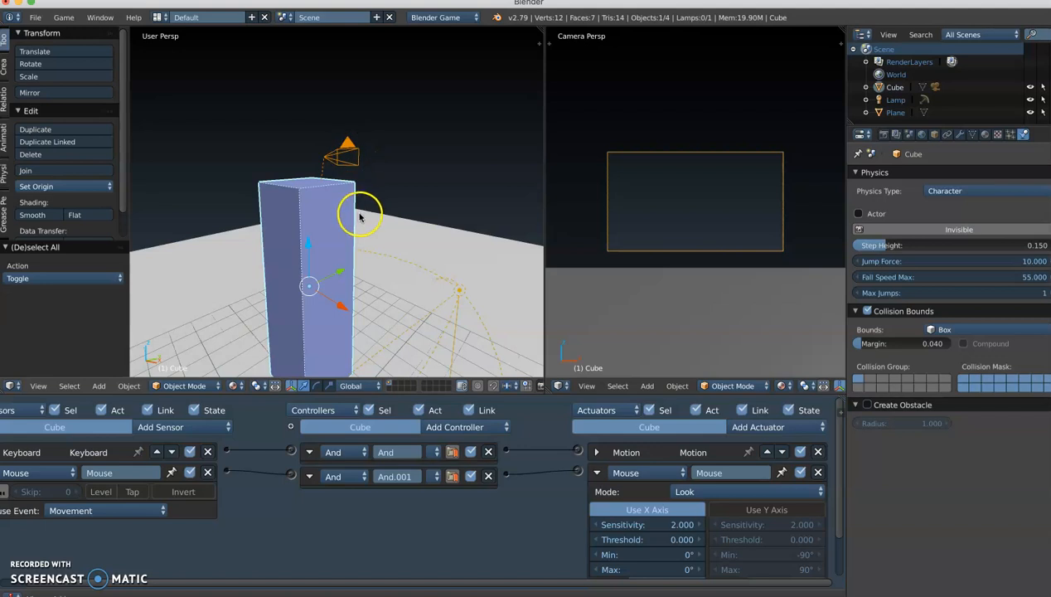
middle_drag(359, 187, 364, 192)
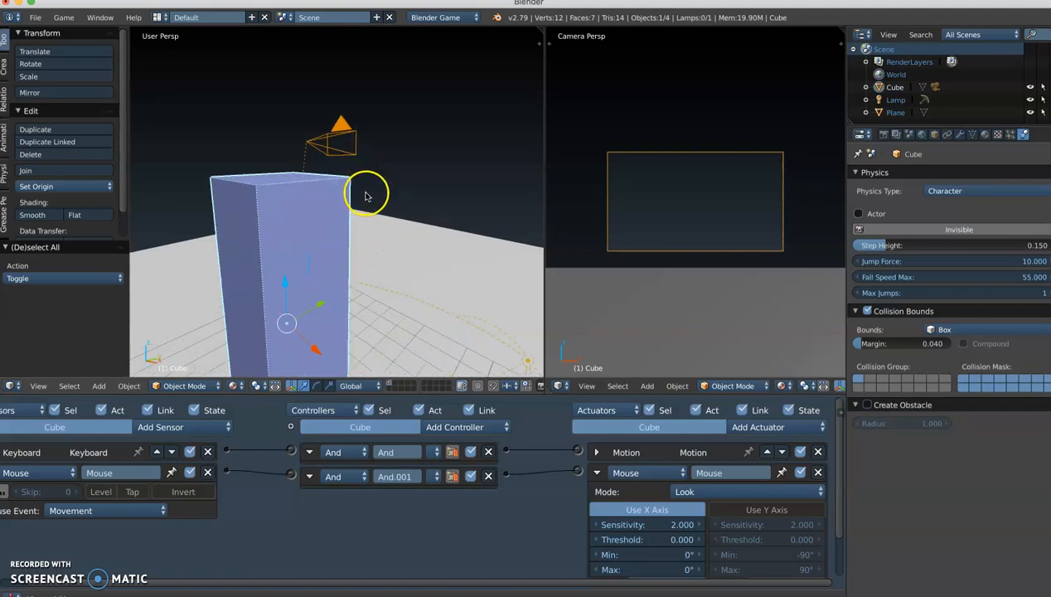
right_click(346, 131)
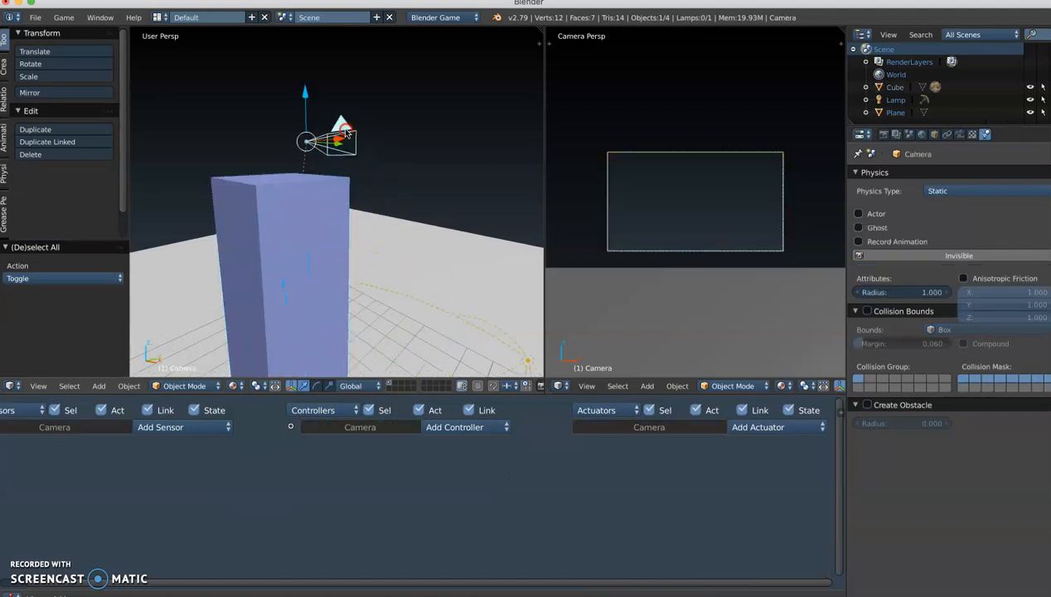
click(190, 428)
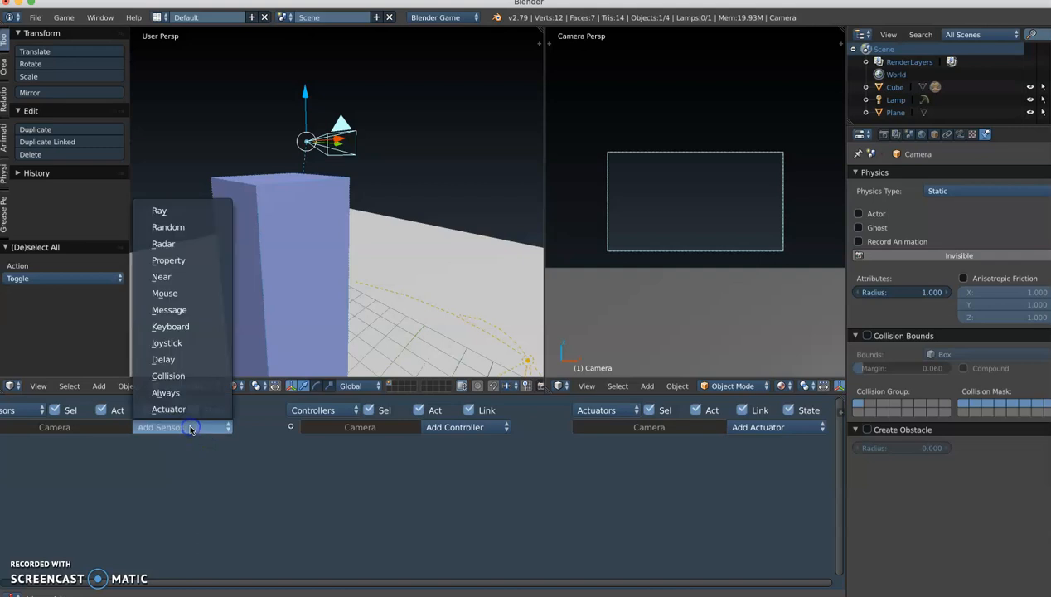
click(169, 295)
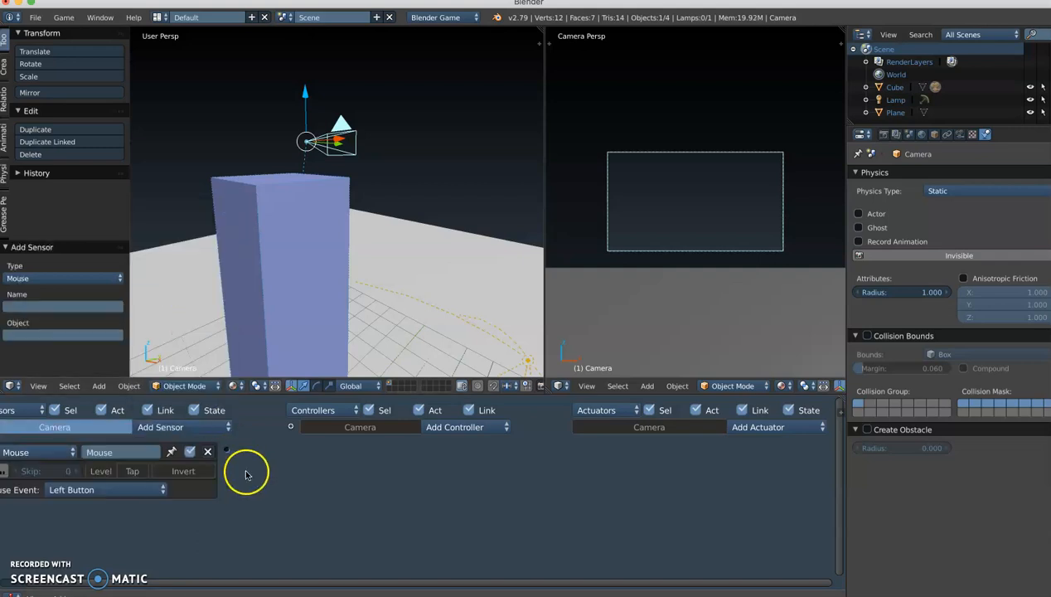
click(75, 490)
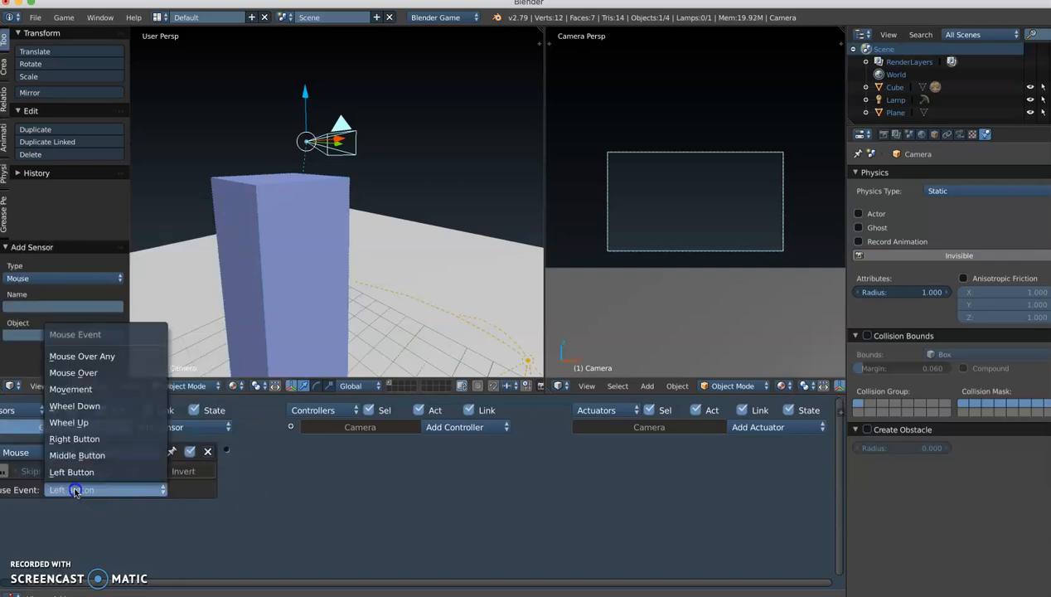
click(70, 390)
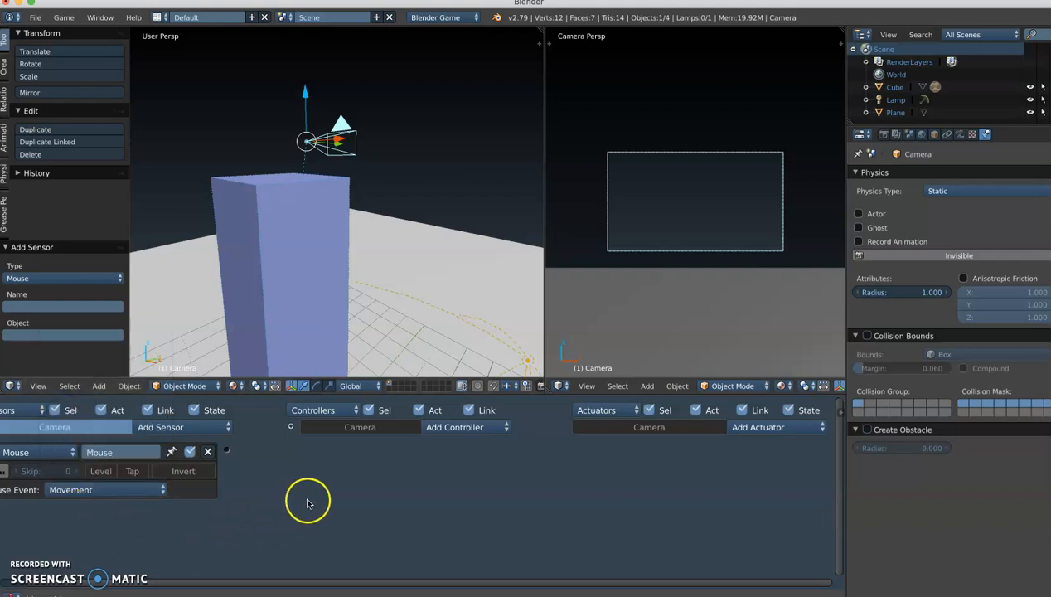
- Add a Mouse actuator to the camera and link the Mouse sensor to it through an And controller
click(741, 428)
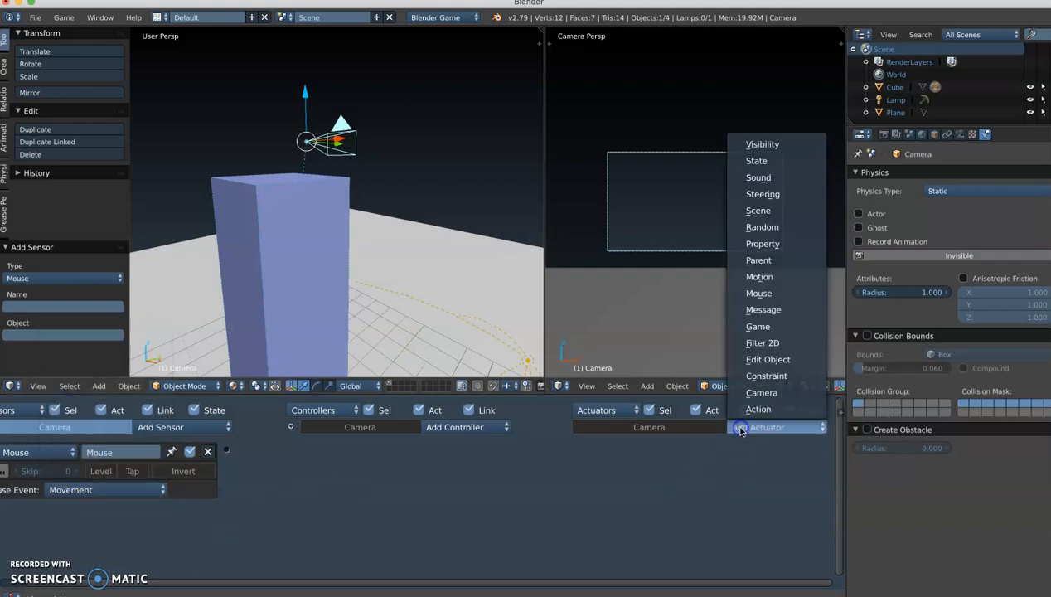
click(759, 294)
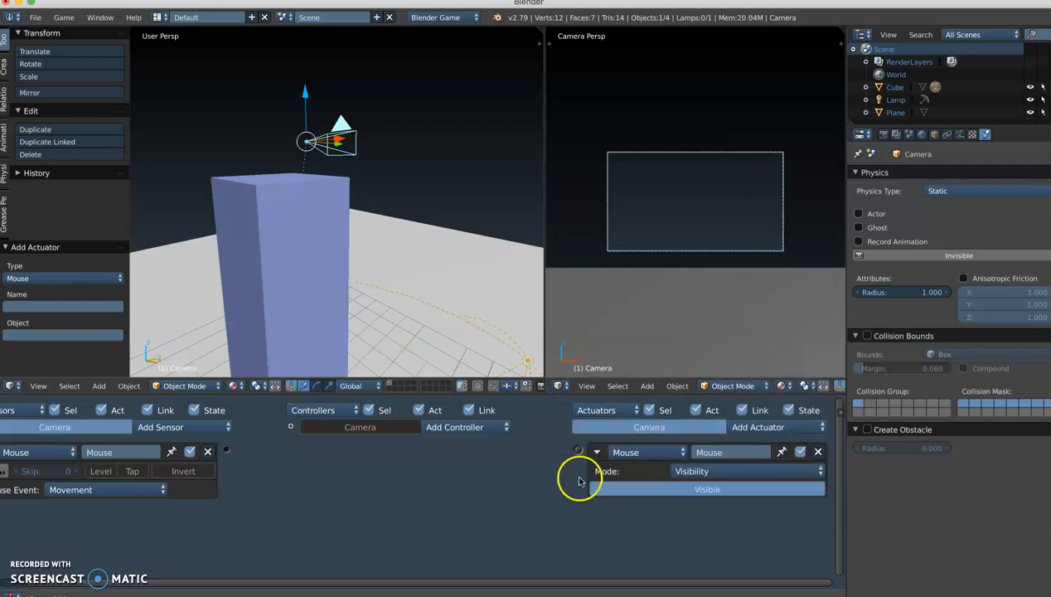
drag(226, 453, 578, 452)
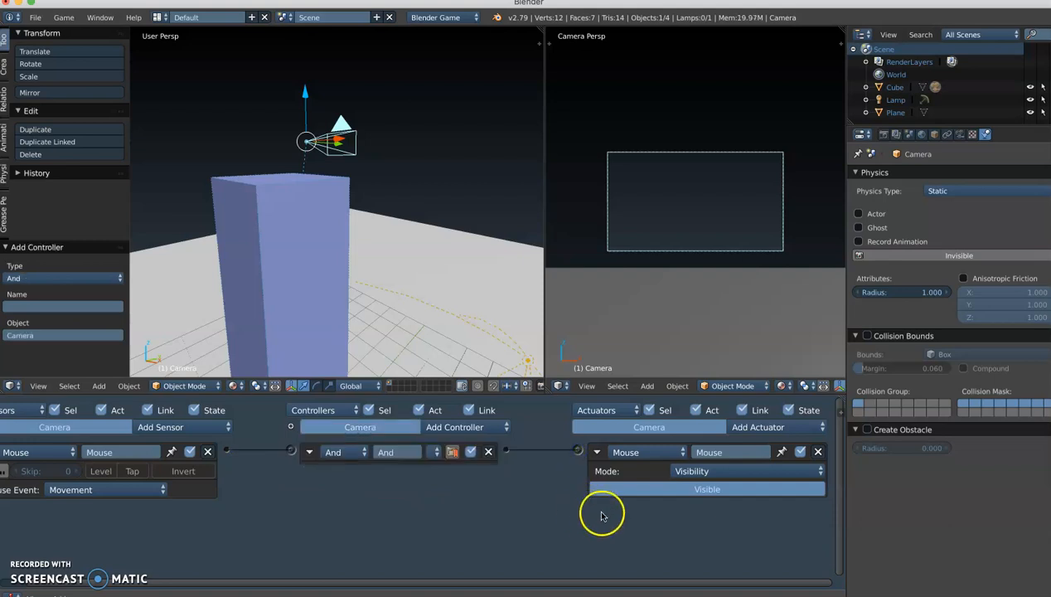
- Set the camera's Mouse actuator to Look mode and disable its X axis, leaving only the Y axis in use
click(703, 471)
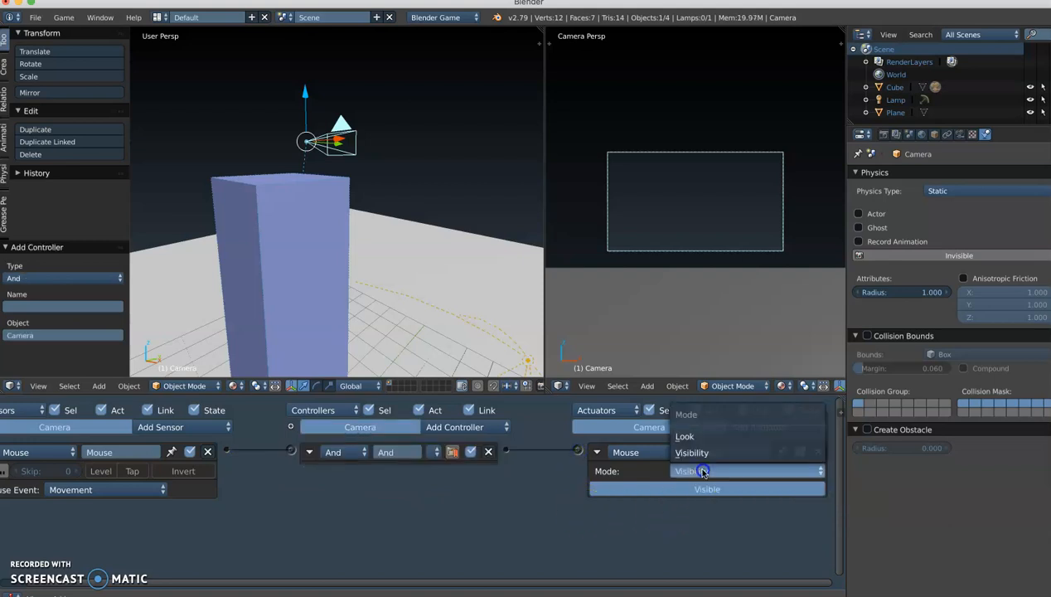
click(685, 437)
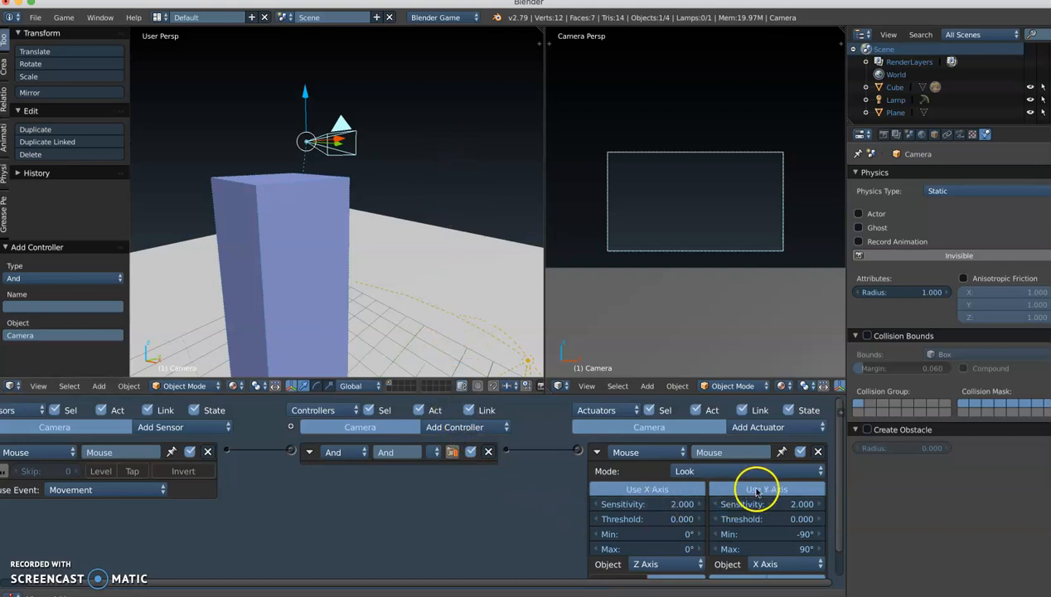
click(657, 490)
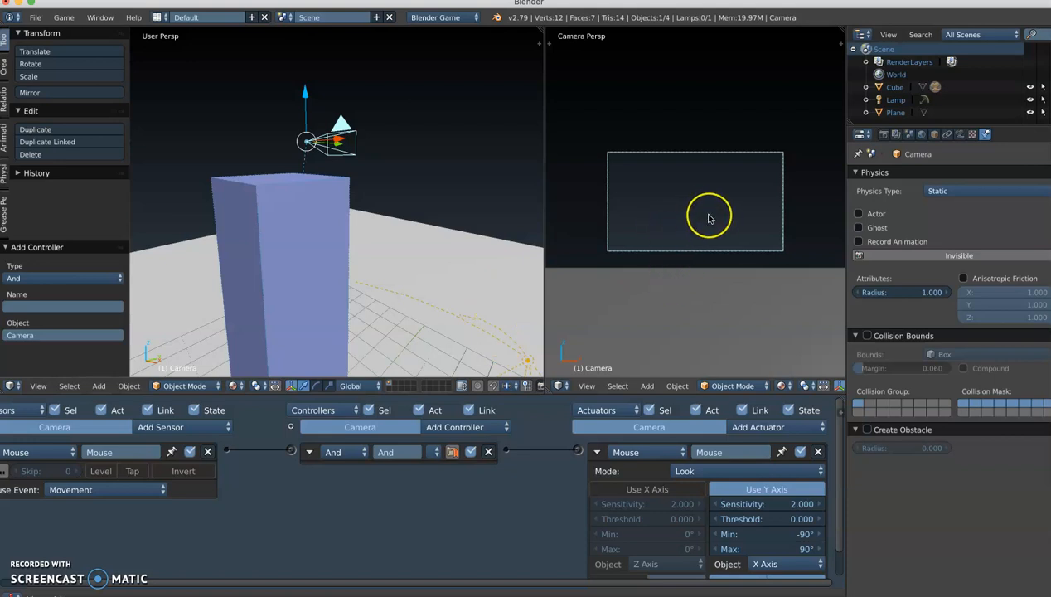
- Run the game in the camera view to test movement and mouse look, and stop it
key(p)
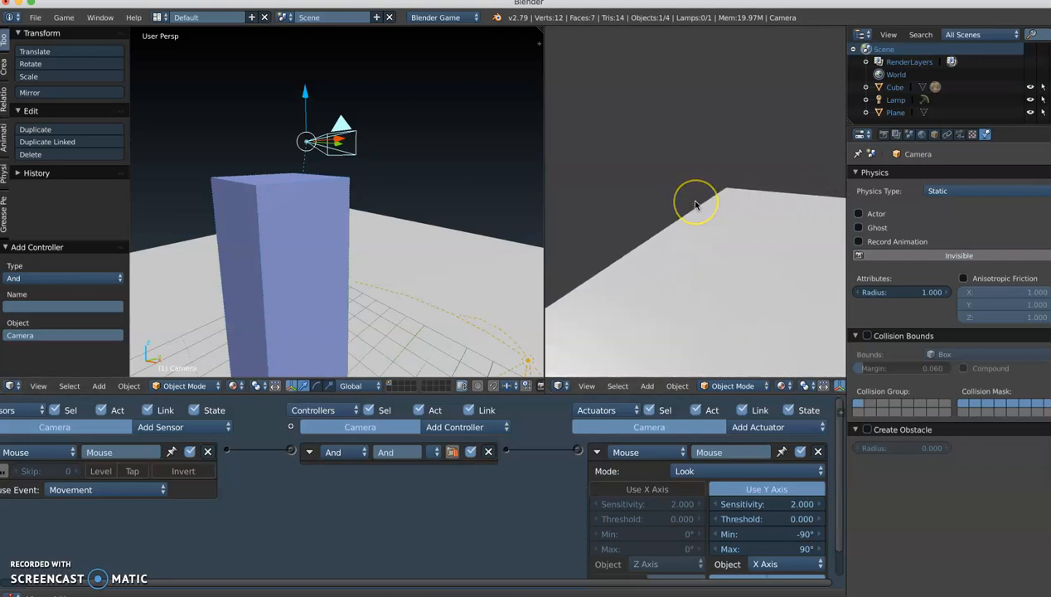
key(Escape)
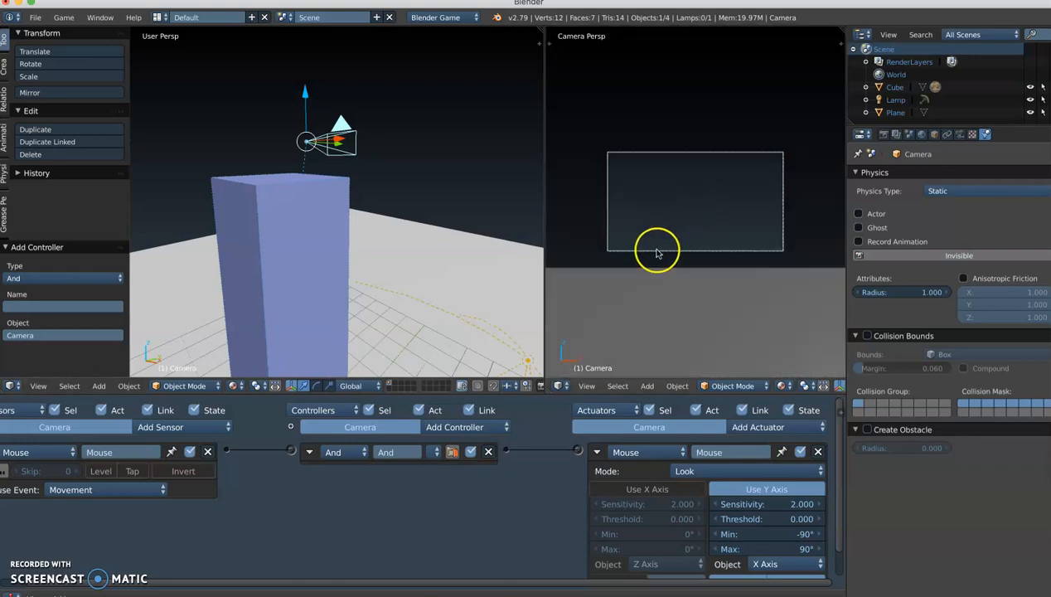
middle_drag(366, 268, 396, 271)
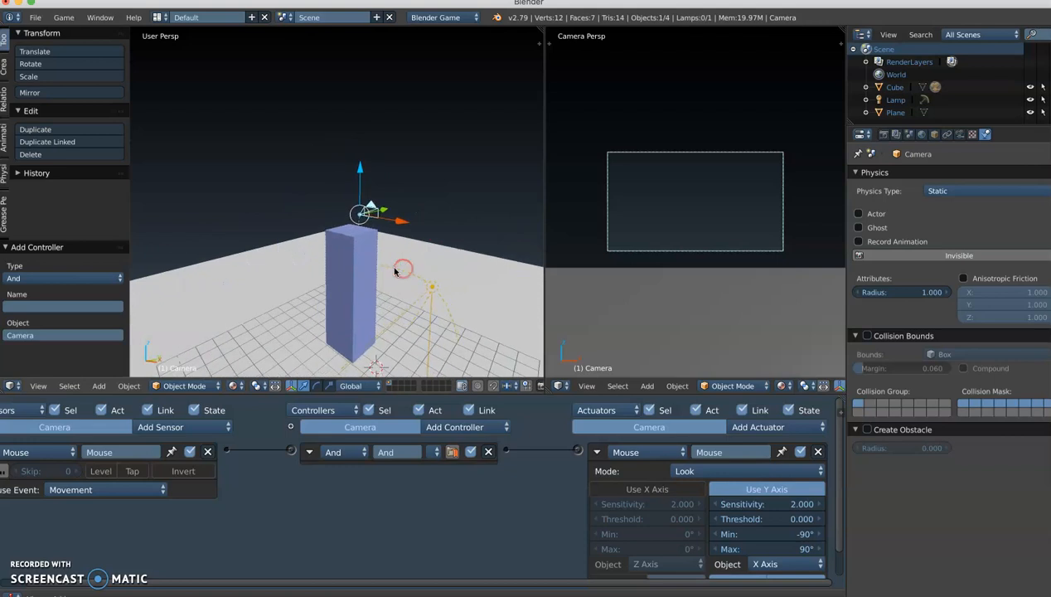